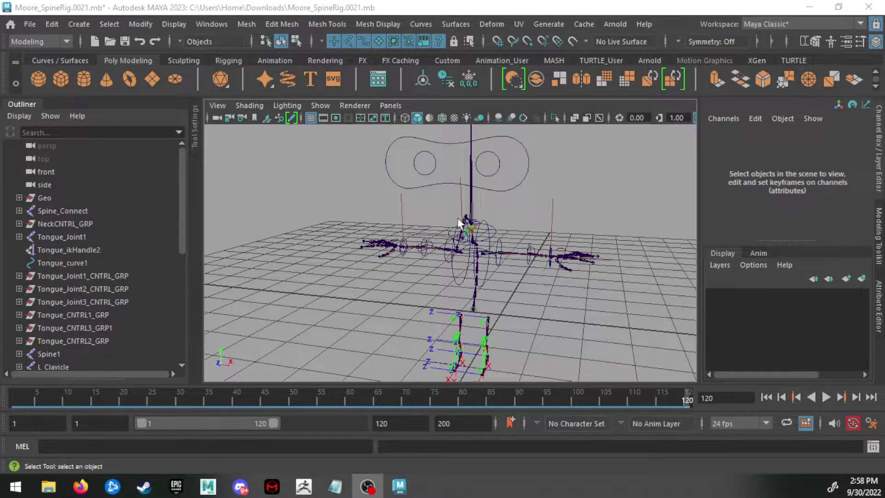
Select the right wrist's FK control, R_FK_Wrist_CNTRL, and hide the viewport grid
alt+drag(464, 223, 468, 231)
scroll(461, 232, up, 5)
alt+middle_drag(437, 240, 531, 234)
scroll(532, 234, up, 5)
alt+drag(531, 233, 502, 209)
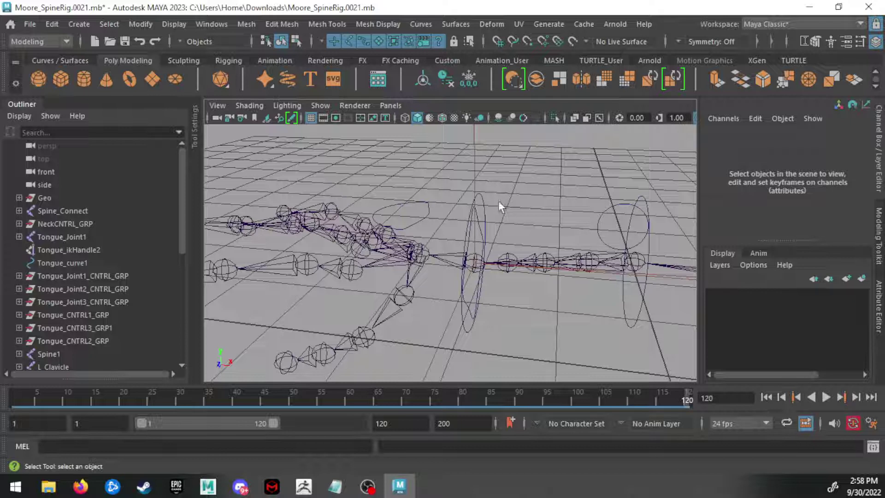
alt+drag(433, 228, 468, 245)
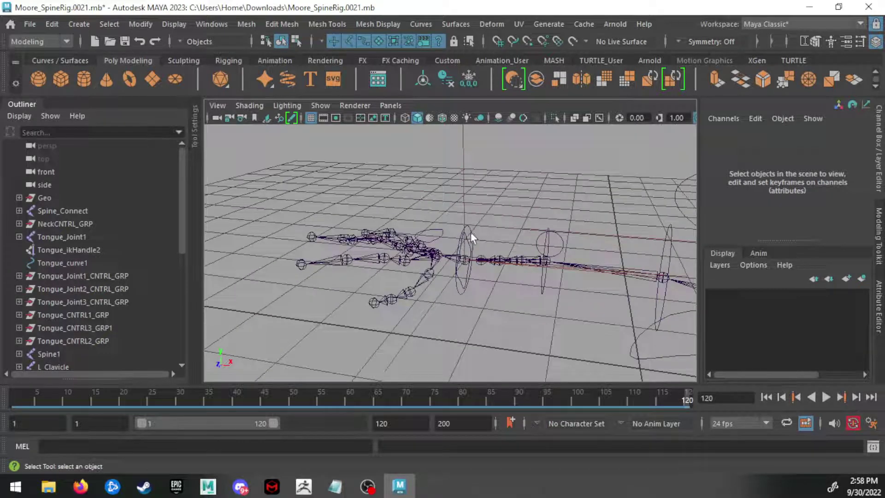
click(471, 232)
click(312, 119)
Test-rotate R_FK_Wrist_CNTRL about 42 degrees around Z and undo the rotation
alt+drag(469, 224, 447, 219)
alt+right_drag(447, 219, 506, 275)
key(e)
drag(497, 242, 493, 220)
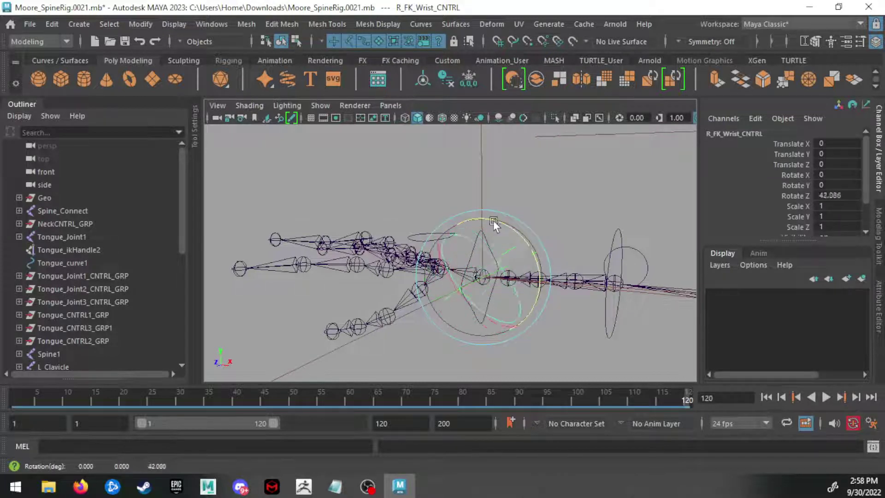
key(ctrl+z)
key(q)
Switch the right arm from FK toward IK using the FK IK Switch attribute on R_Hand_CNTRL
click(444, 241)
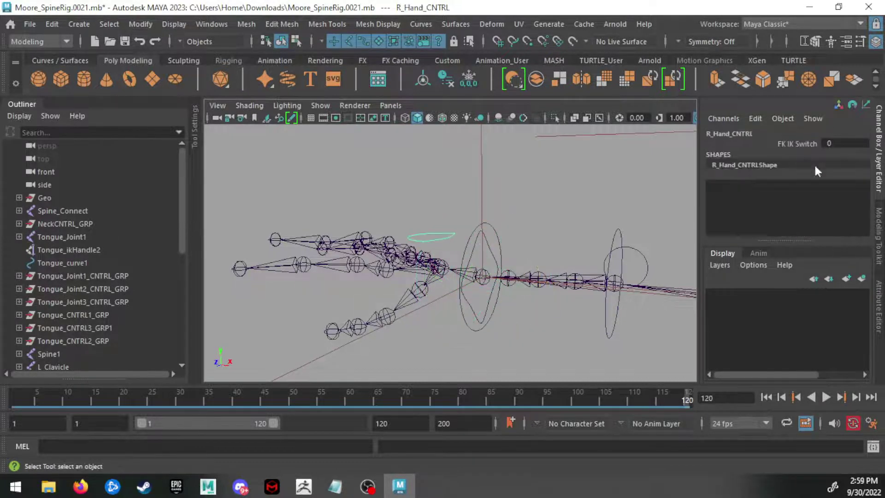
alt+drag(361, 304, 490, 217)
click(465, 226)
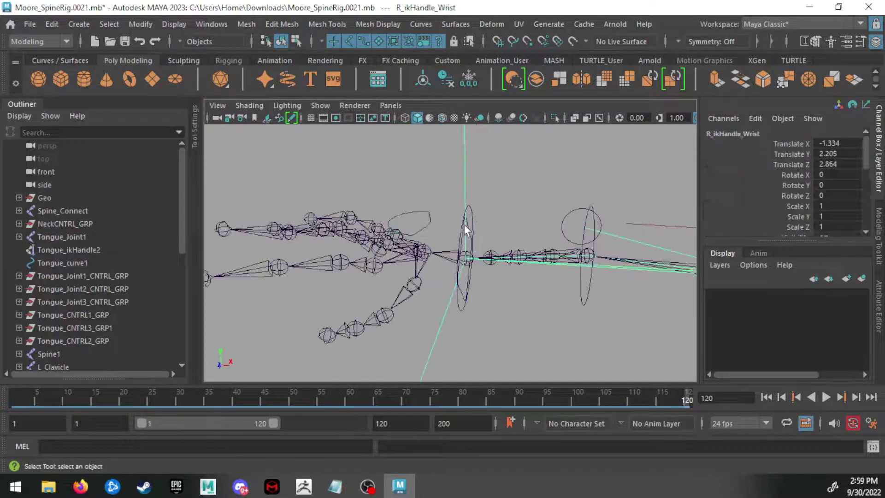
click(428, 212)
click(797, 143)
Test moving and rotating the right wrist's IK control, R_IK_Wrist_CNTRL, and undo the test transforms
alt+drag(484, 276, 500, 223)
click(491, 240)
key(q)
key(w)
key(ctrl+z)
key(e)
key(ctrl+z)
key(q)
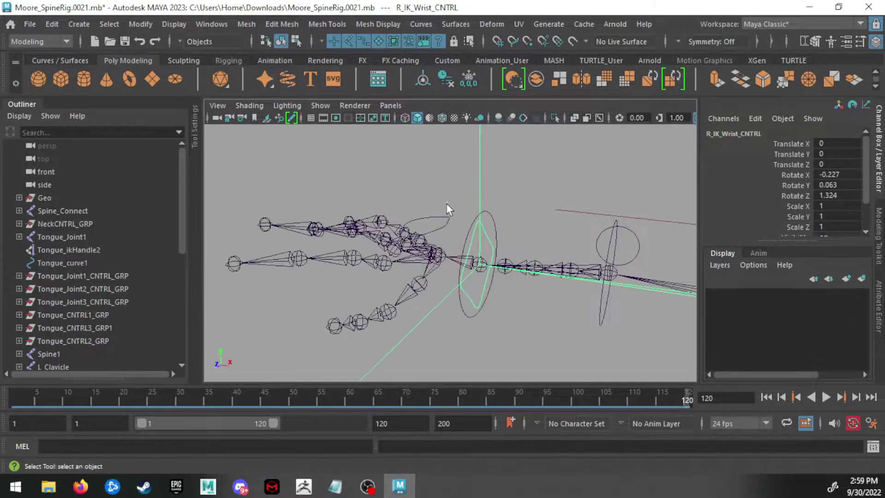
Set the FK IK Switch on R_Hand_CNTRL to 0
click(446, 213)
click(446, 221)
click(790, 144)
middle_drag(503, 231, 238, 281)
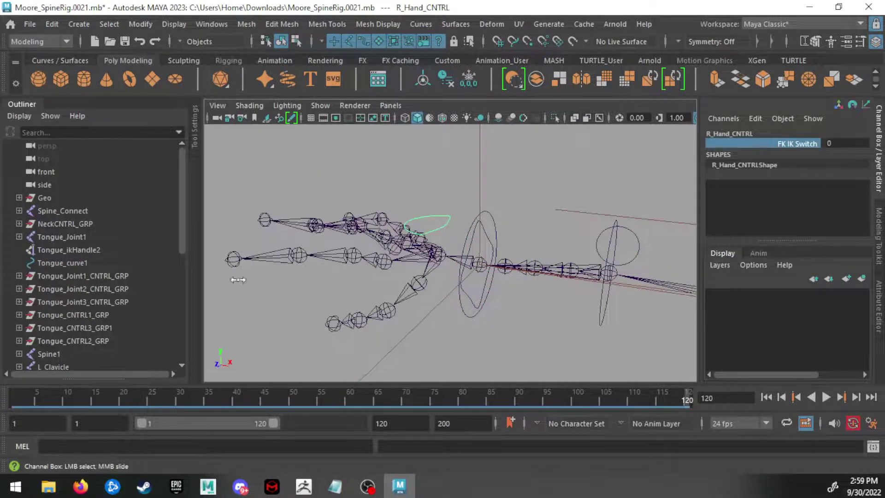
Test-rotate R_FK_Wrist_CNTRL with the right arm in FK mode and undo the rotation
alt+drag(548, 230, 593, 224)
click(467, 213)
key(e)
drag(466, 215, 523, 228)
key(ctrl+z)
alt+middle_drag(555, 226, 406, 182)
scroll(507, 222, down, 3)
key(q)
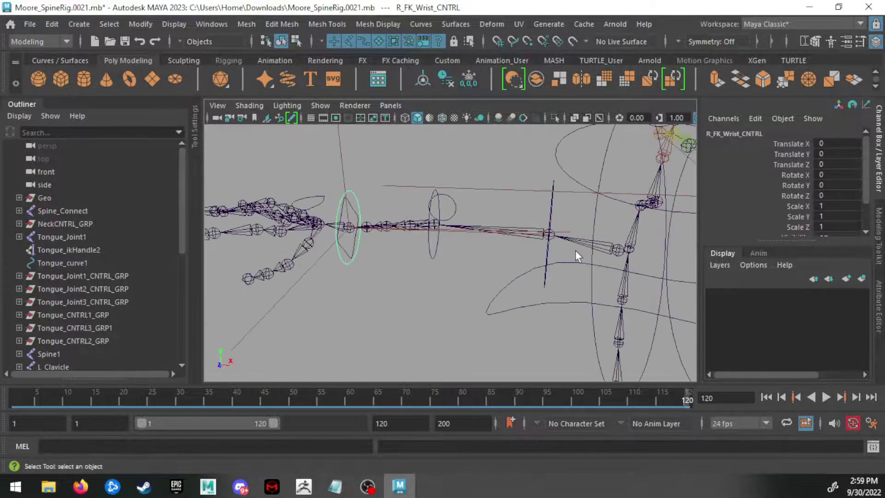
Test-rotate the right shoulder's FK control, R_FK_Shoulder_CNTRL, and undo the rotation
click(540, 260)
click(547, 262)
key(e)
mouse_move(539, 261)
mouse_down()
mouse_move(557, 245)
mouse_move(543, 253)
mouse_up()
key(ctrl+z)
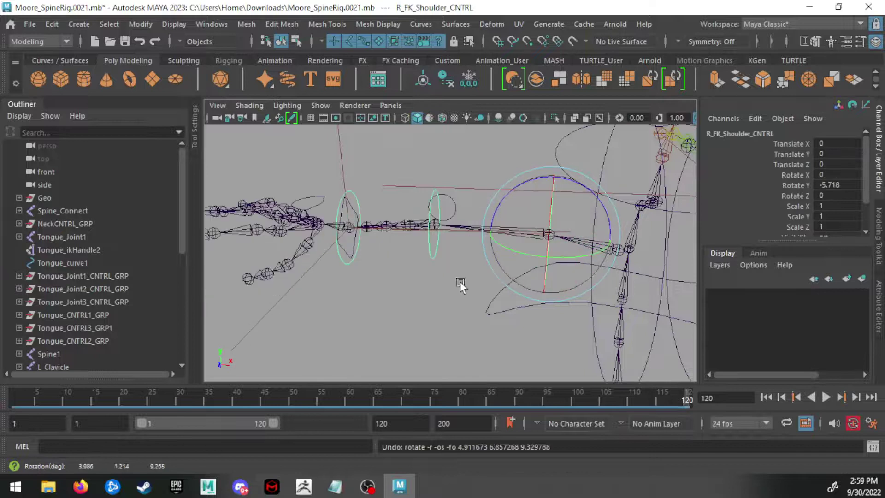
Test-rotate R_FK_Elbow_CNTRL about 58 degrees around Y and undo the rotation
click(437, 255)
drag(447, 255, 494, 231)
key(ctrl+z)
key(ctrl+z)
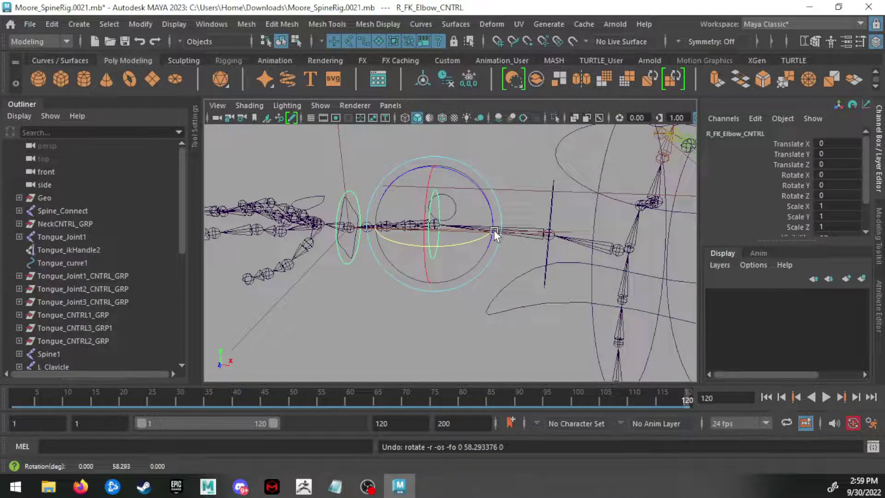
key(q)
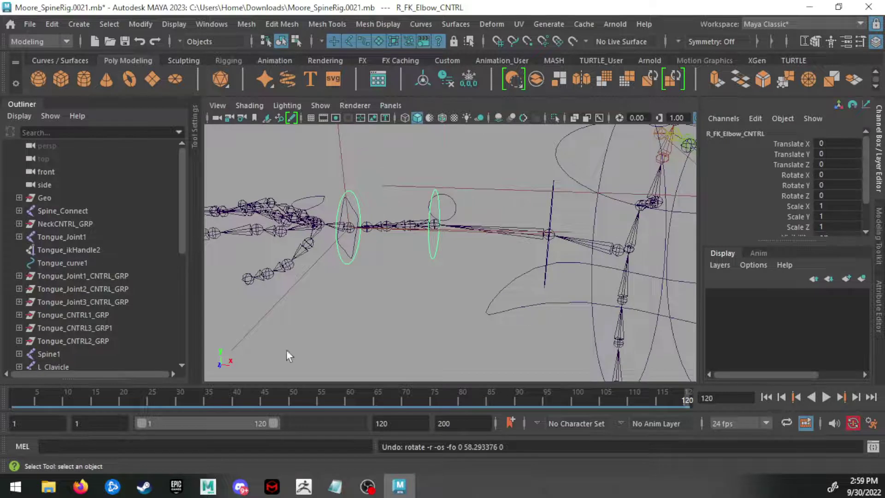
Clear the selection, open the Node Editor and place its window beside the right hand in the viewport
mouse_move(322, 174)
alt+mouse_down()
mouse_move(403, 233)
mouse_move(532, 228)
mouse_move(470, 180)
mouse_move(332, 184)
alt+mouse_up()
click(485, 278)
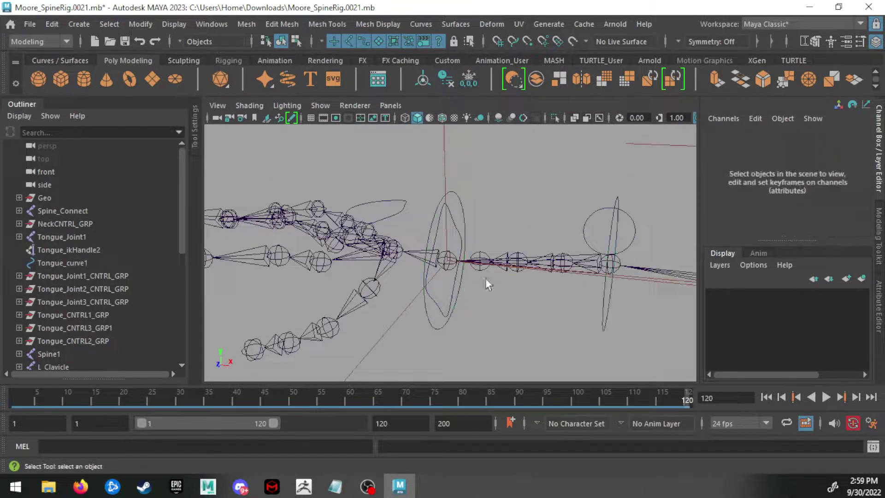
click(199, 23)
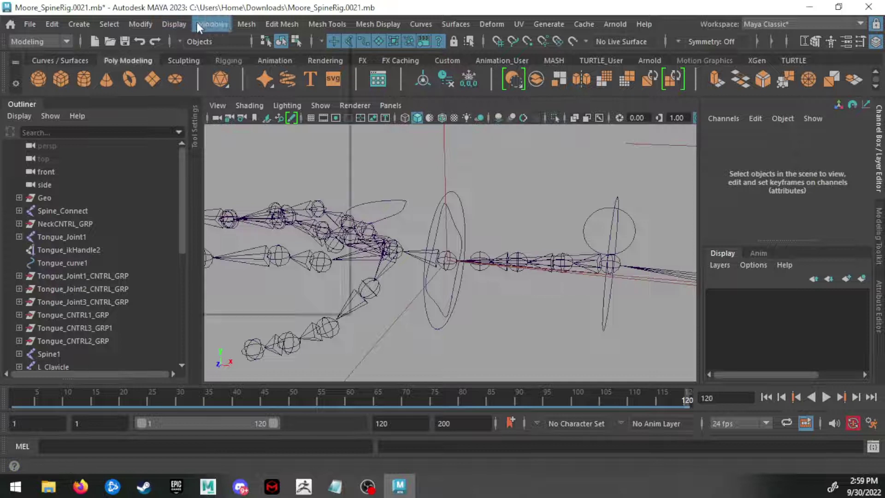
click(230, 197)
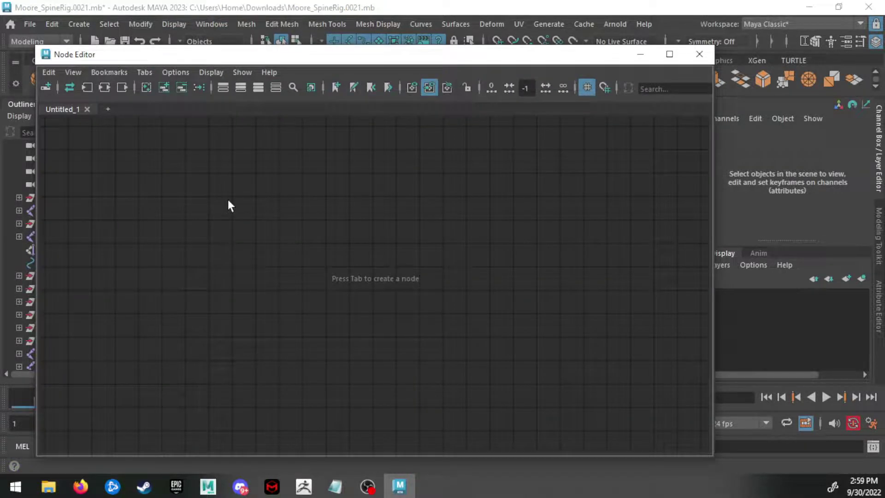
drag(191, 62, 883, 83)
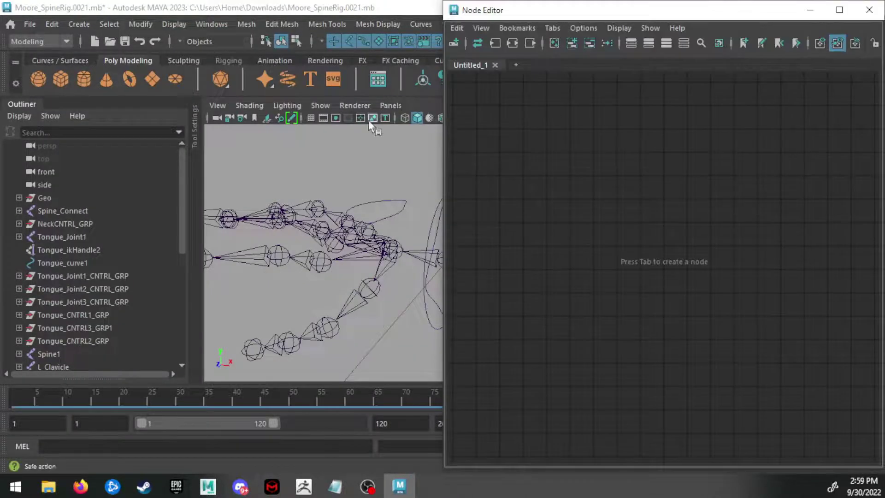
Select the R_Wrist joint and graph its input and output connections in the Node Editor
alt+drag(348, 192, 324, 200)
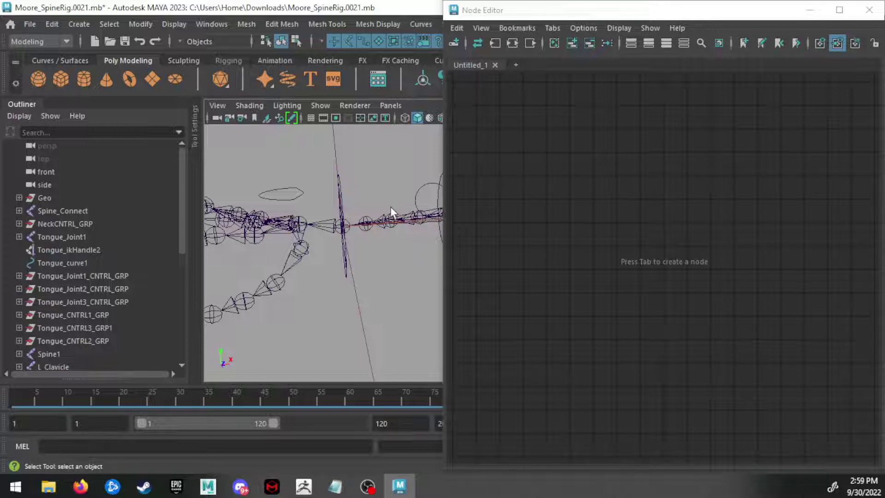
click(328, 222)
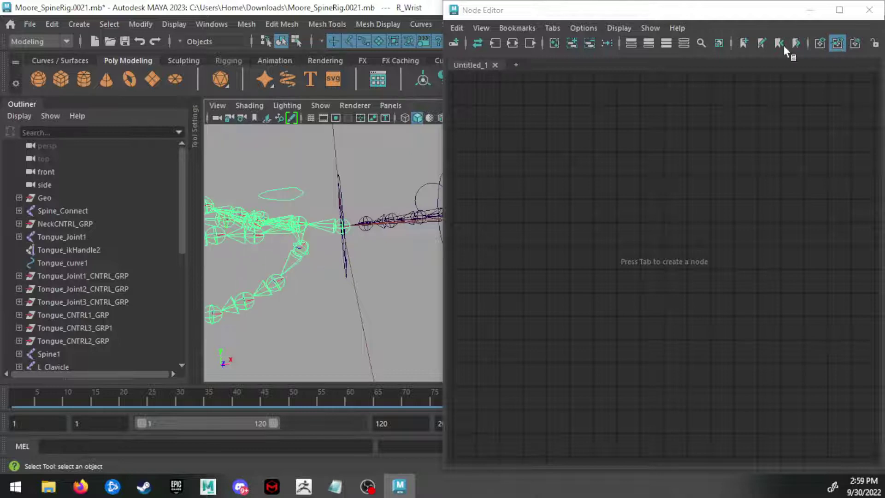
alt+drag(342, 251, 342, 267)
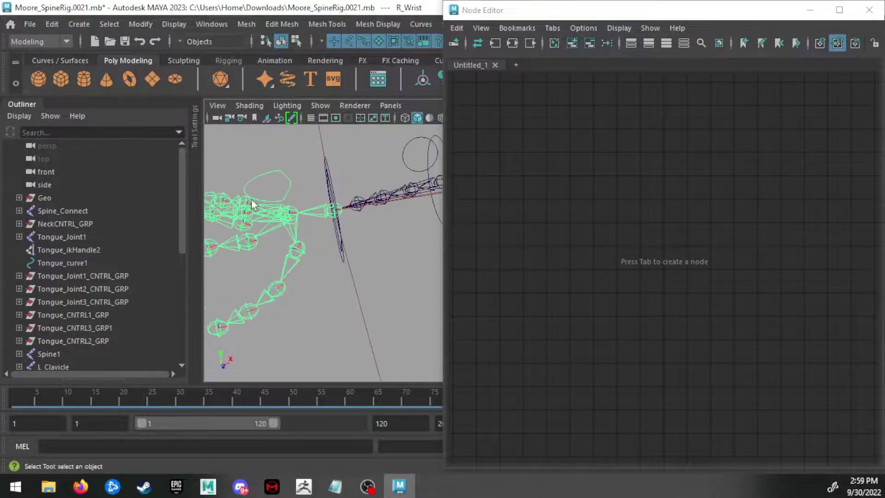
alt+drag(252, 200, 280, 186)
alt+drag(333, 204, 284, 227)
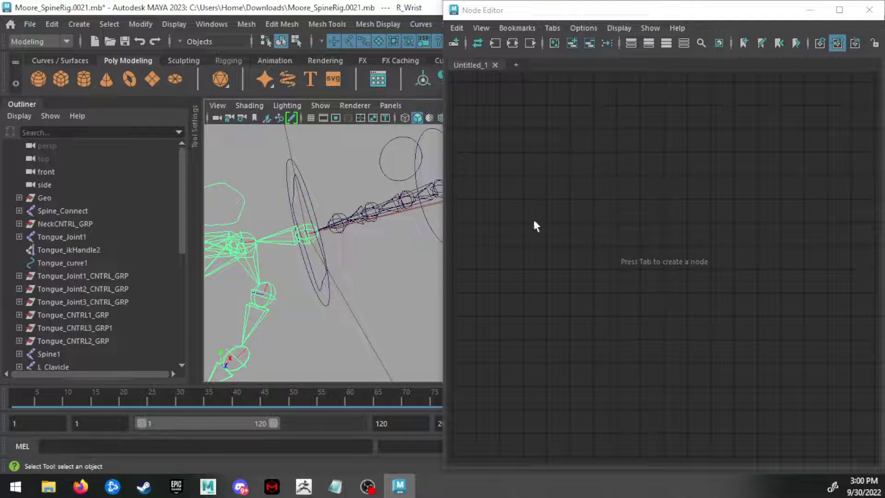
click(511, 44)
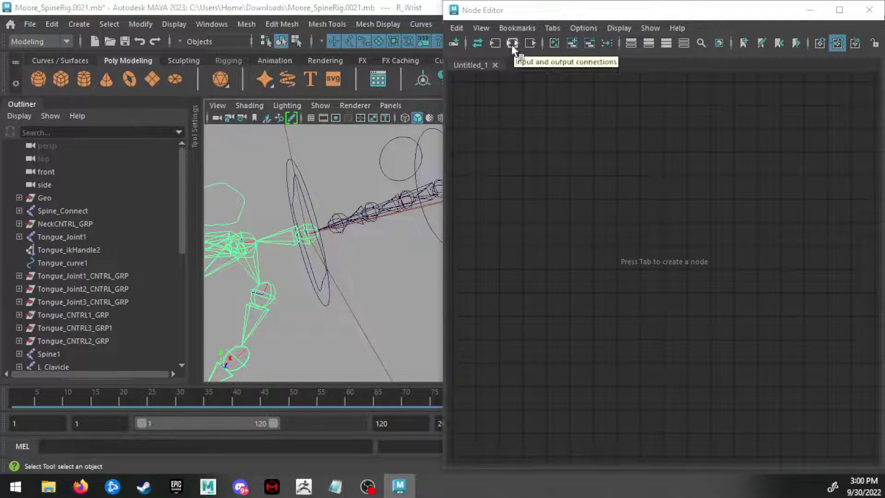
Examine how the FK and IK wrist constraints, the pairBlend node and the wrist controls connect to R_Wrist
scroll(622, 329, up, 5)
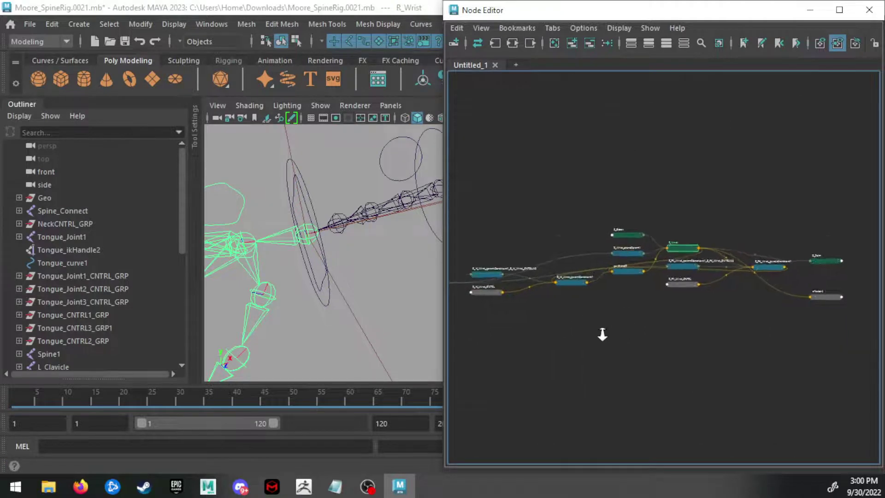
scroll(555, 320, up, 3)
alt+middle_drag(555, 320, 688, 301)
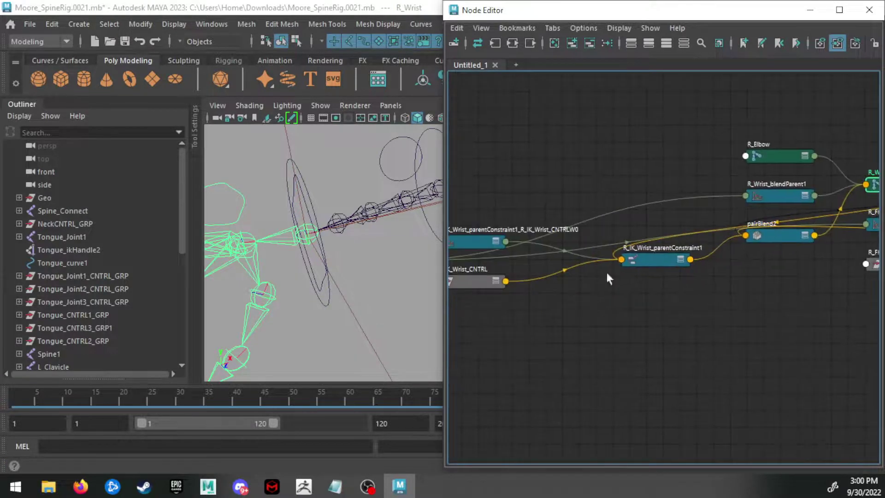
mouse_move(577, 267)
alt+middle_down()
mouse_move(756, 279)
mouse_move(577, 279)
alt+middle_up()
alt+middle_drag(811, 286, 463, 284)
alt+middle_drag(682, 236, 762, 286)
scroll(523, 209, up, 2)
alt+middle_drag(555, 308, 506, 259)
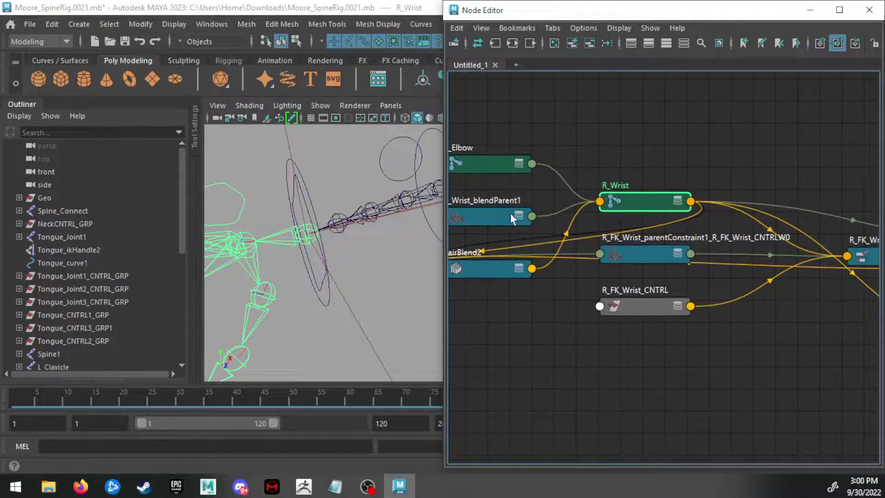
alt+middle_drag(510, 213, 572, 204)
alt+middle_drag(720, 257, 592, 248)
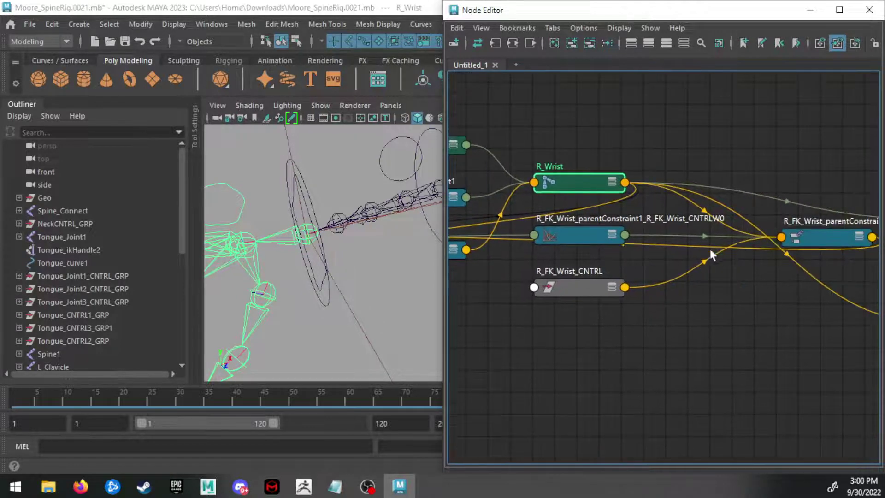
scroll(530, 251, down, 5)
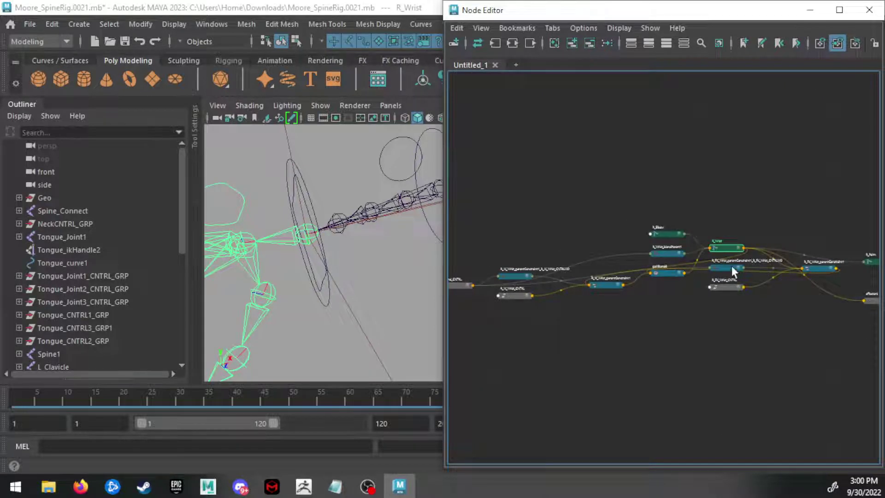
click(765, 200)
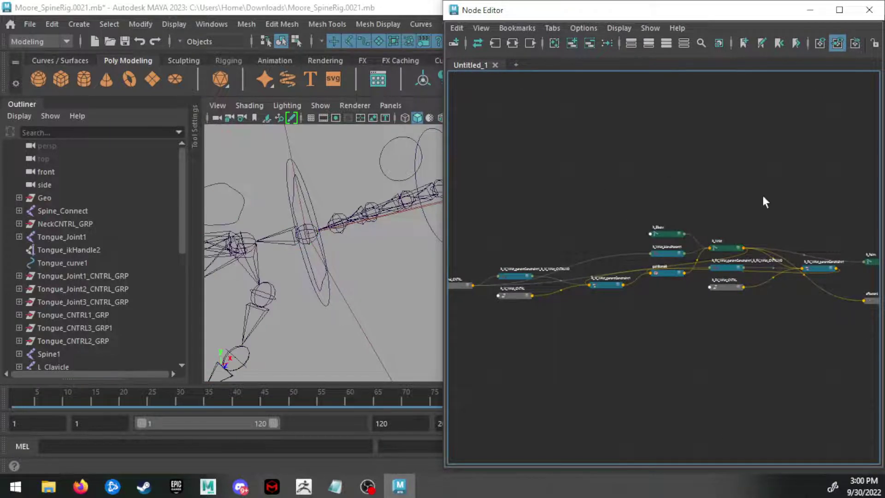
scroll(765, 288, down, 2)
middle_drag(724, 262, 662, 266)
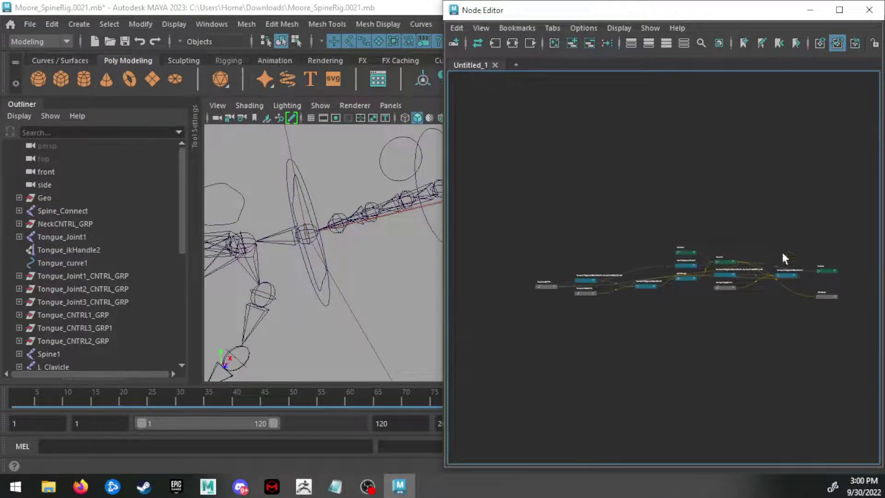
Select the L_Wrist joint and graph its input and output connections in a new Node Editor tab
alt+drag(349, 256, 255, 211)
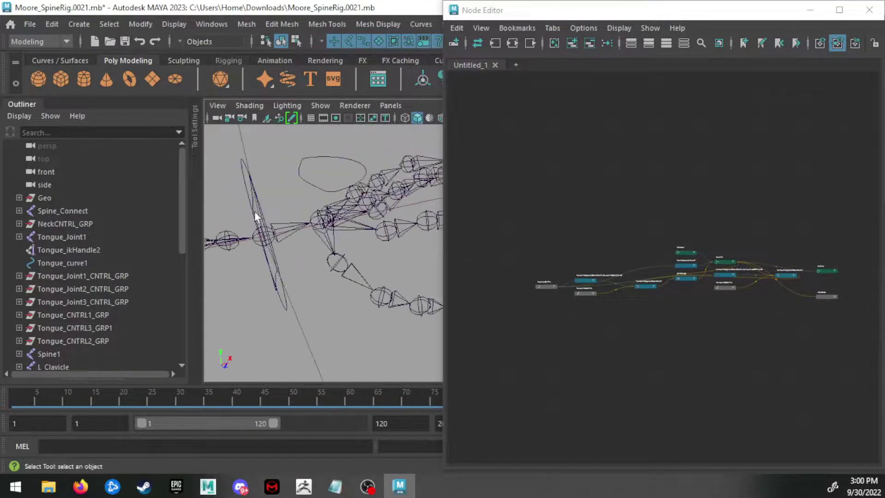
click(285, 223)
alt+middle_drag(602, 196, 534, 213)
alt+right_drag(535, 213, 642, 213)
alt+middle_drag(700, 331, 703, 271)
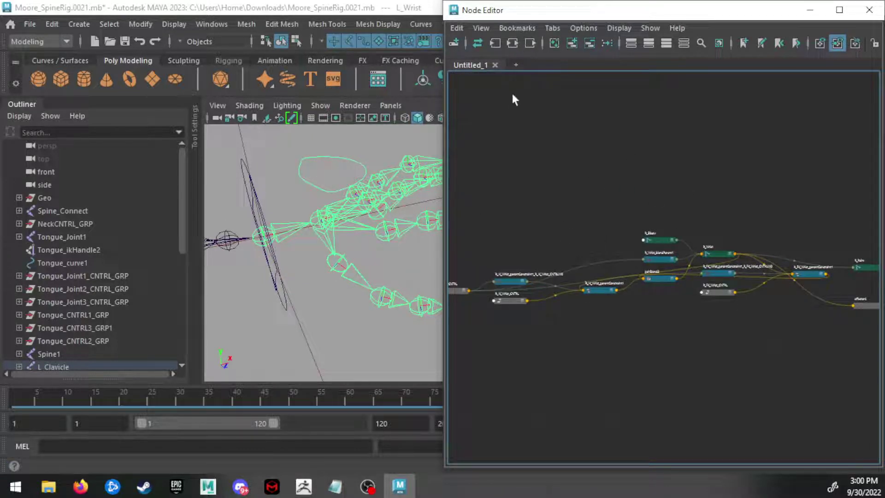
click(515, 65)
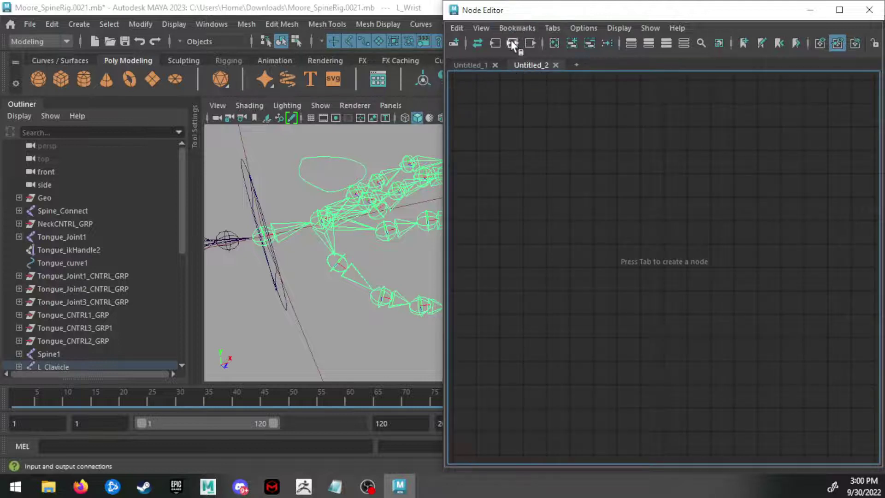
click(512, 42)
Compare the connection graphs of the R_Wrist and L_Wrist joints
click(472, 66)
click(530, 65)
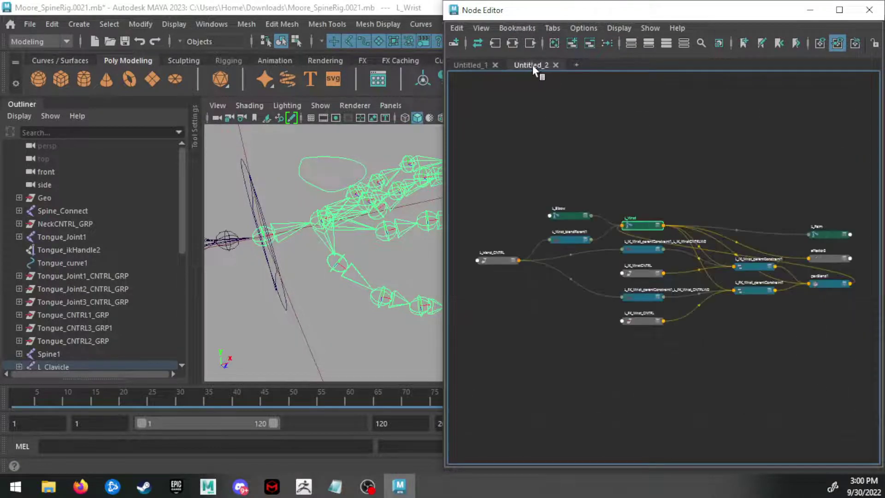
click(479, 66)
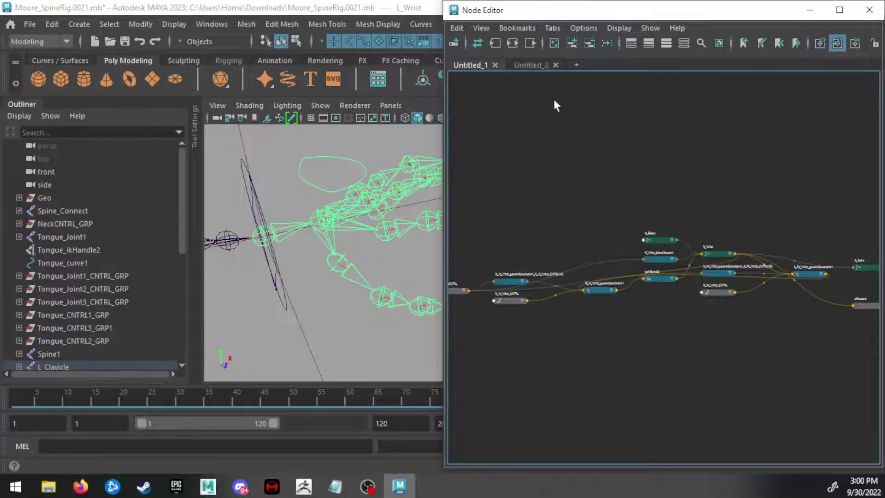
Reselect the R_Wrist joint and regraph its input and output connections in the Untitled_1 graph
alt+middle_drag(309, 256, 466, 154)
scroll(331, 239, up, 3)
alt+middle_drag(331, 239, 327, 211)
click(354, 252)
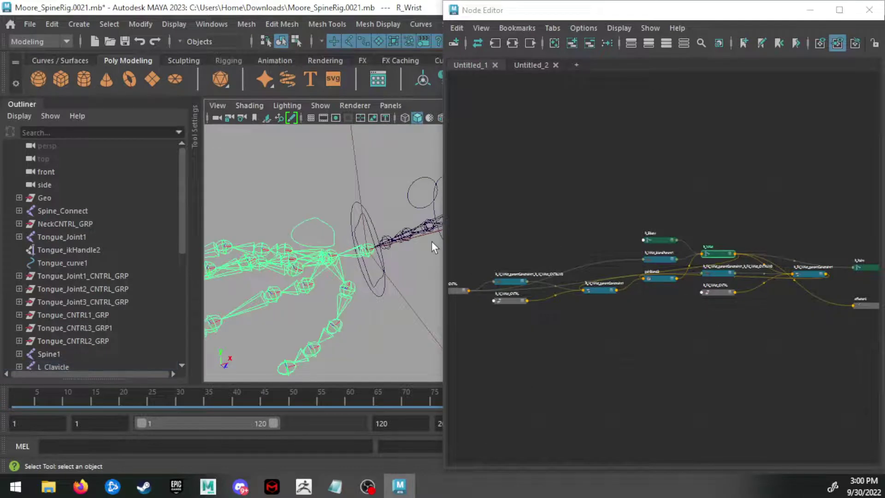
click(514, 43)
click(509, 43)
click(509, 42)
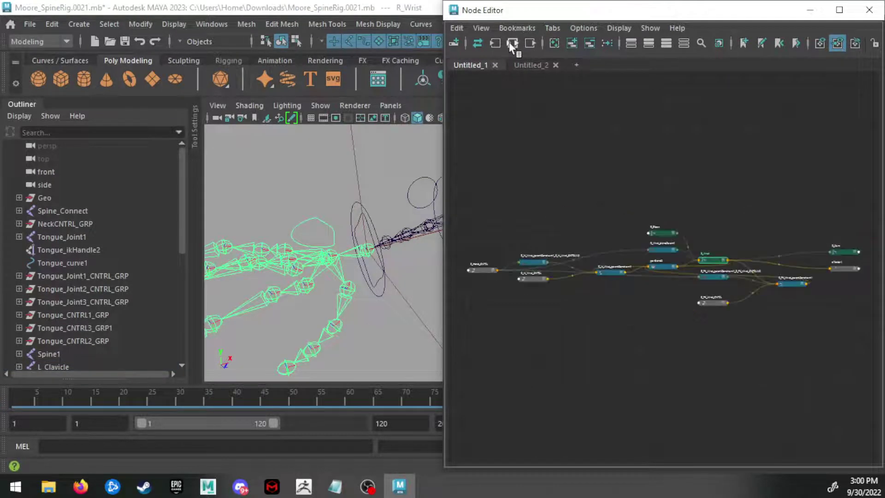
click(509, 43)
click(509, 43)
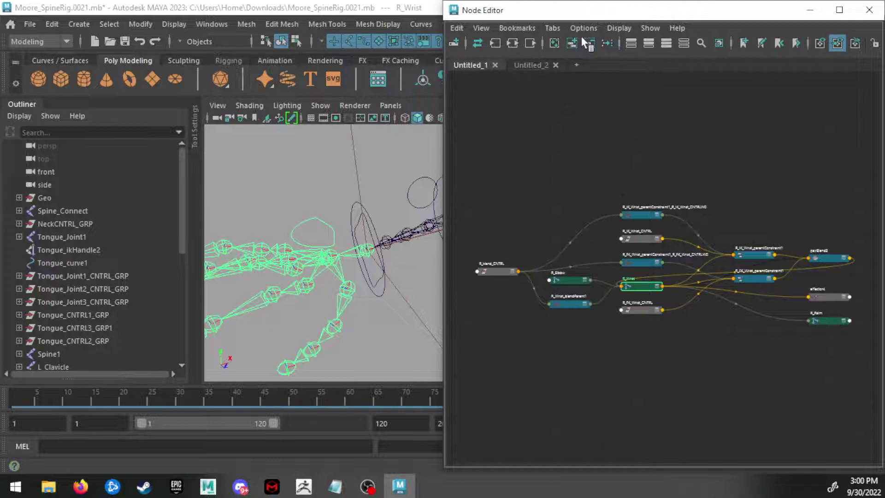
Bring up the L_Wrist graph in Untitled_2 and move the L_Elbow node farther away from the L_Wrist node
click(531, 65)
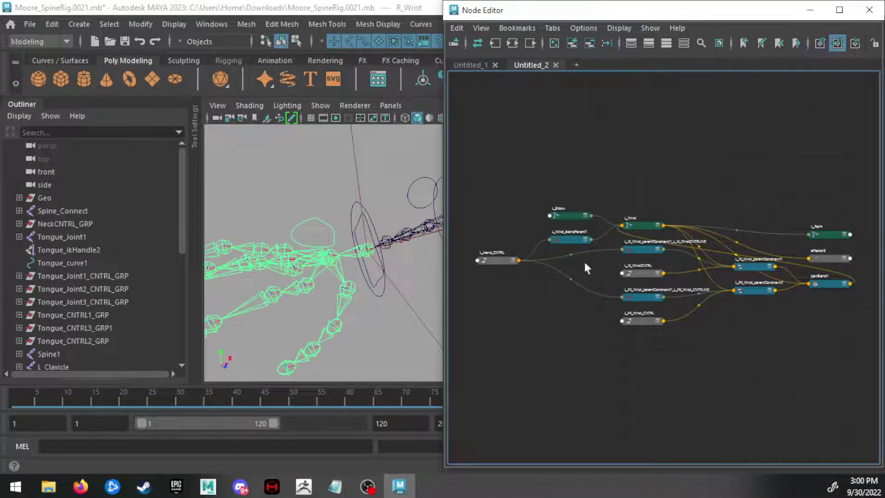
drag(566, 213, 642, 228)
scroll(566, 190, up, 3)
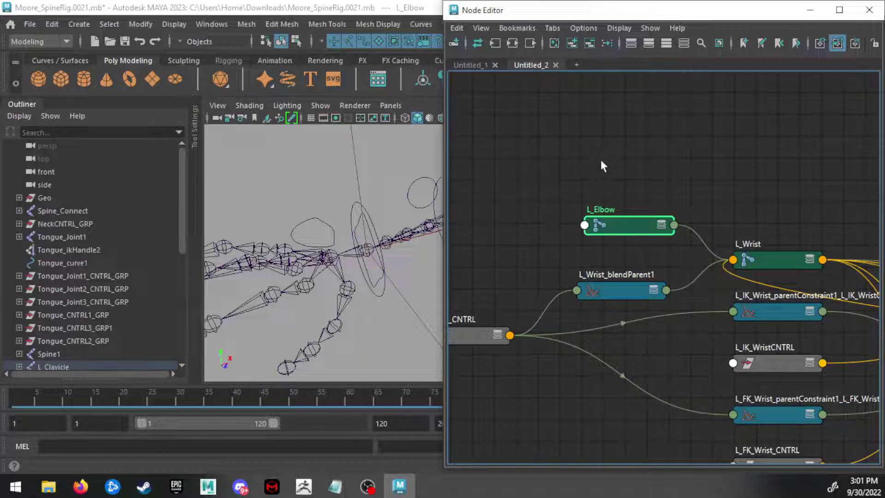
drag(605, 216, 553, 196)
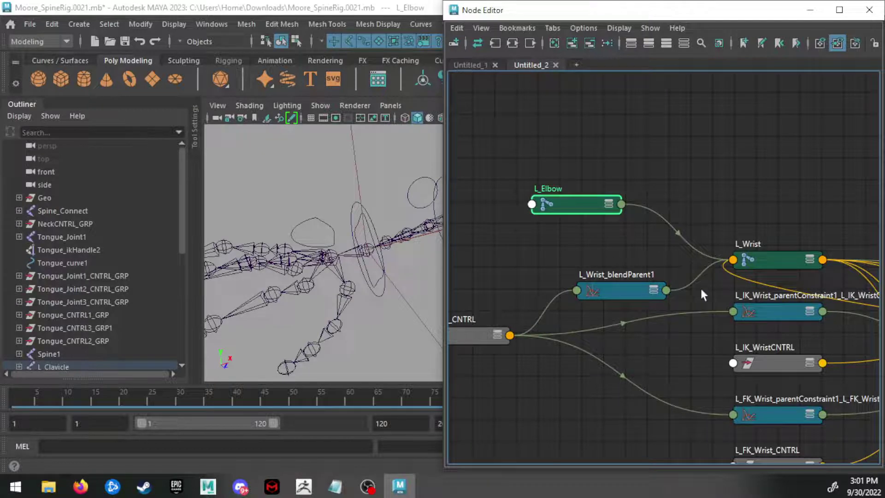
Examine the L_Wrist graph from the hand control through the wrist constraints to the pairBlend1 node
alt+middle_drag(700, 195, 667, 164)
alt+right_drag(668, 163, 533, 173)
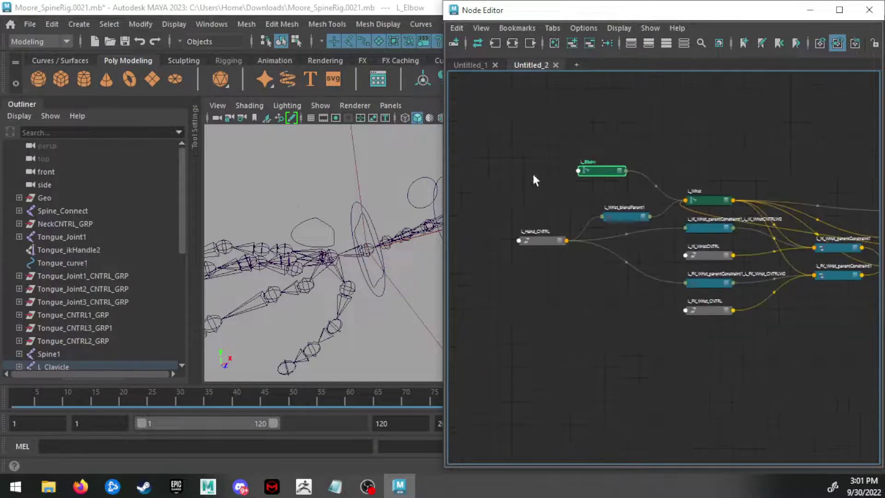
alt+middle_drag(324, 212, 323, 211)
alt+drag(323, 211, 233, 213)
alt+middle_drag(618, 192, 482, 253)
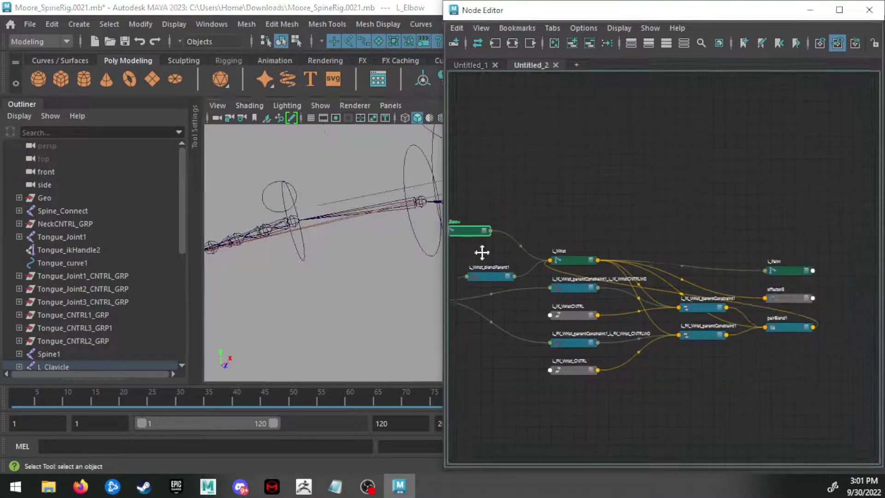
alt+right_drag(482, 253, 608, 258)
alt+middle_drag(609, 257, 759, 214)
alt+right_drag(760, 214, 668, 217)
alt+middle_drag(669, 217, 550, 232)
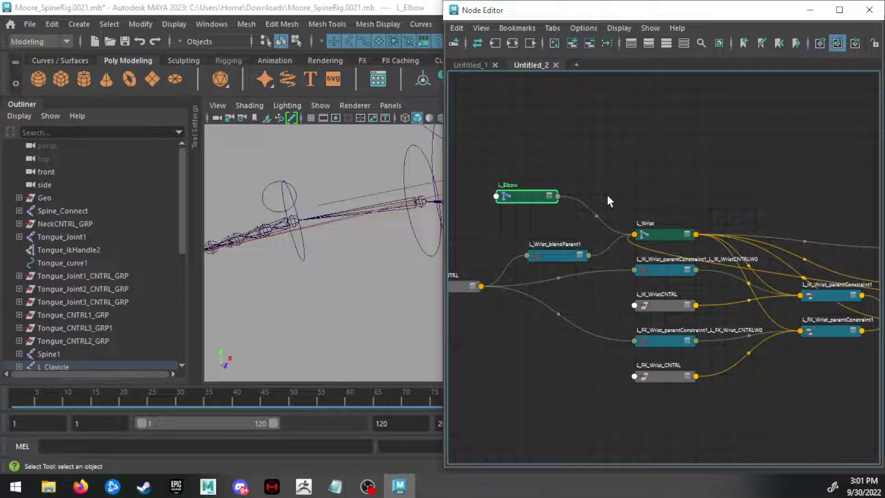
middle_drag(610, 194, 618, 248)
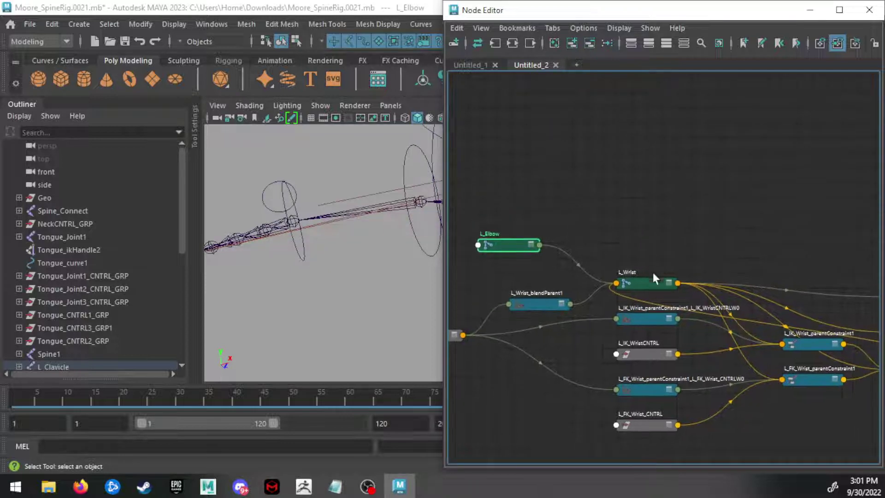
Line up the L_Wrist_blendParent1, L_Wrist and pairBlend1 nodes in a row above the rest of the graph
click(649, 261)
drag(650, 263, 646, 138)
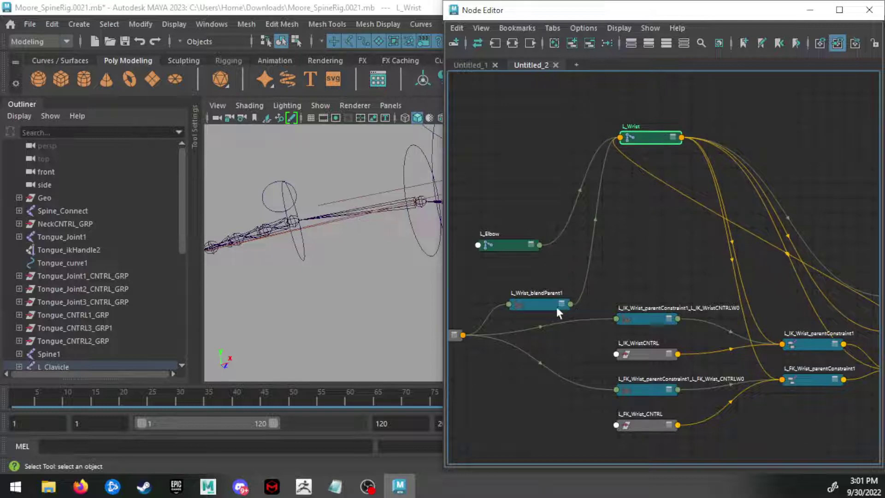
drag(540, 304, 549, 149)
alt+middle_drag(638, 208, 513, 131)
alt+middle_drag(619, 160, 627, 167)
middle_drag(789, 272, 831, 347)
drag(830, 350, 722, 149)
alt+middle_drag(661, 235, 709, 280)
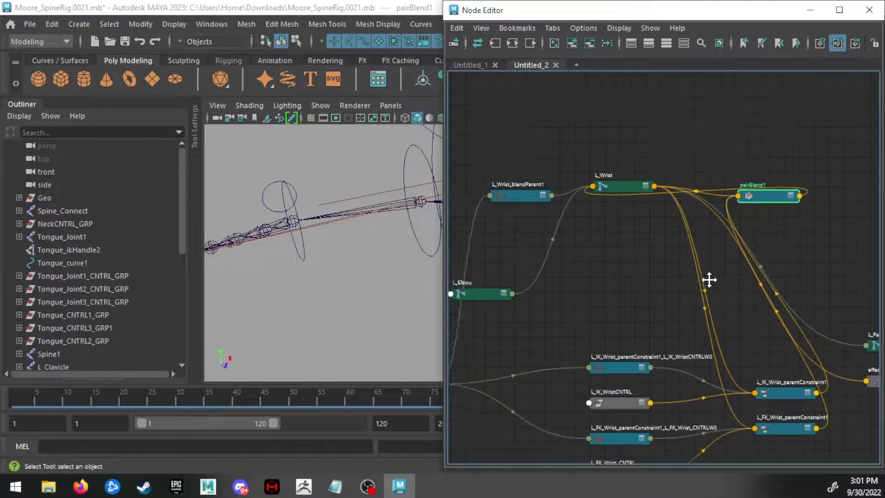
scroll(712, 249, down, 2)
drag(555, 200, 561, 193)
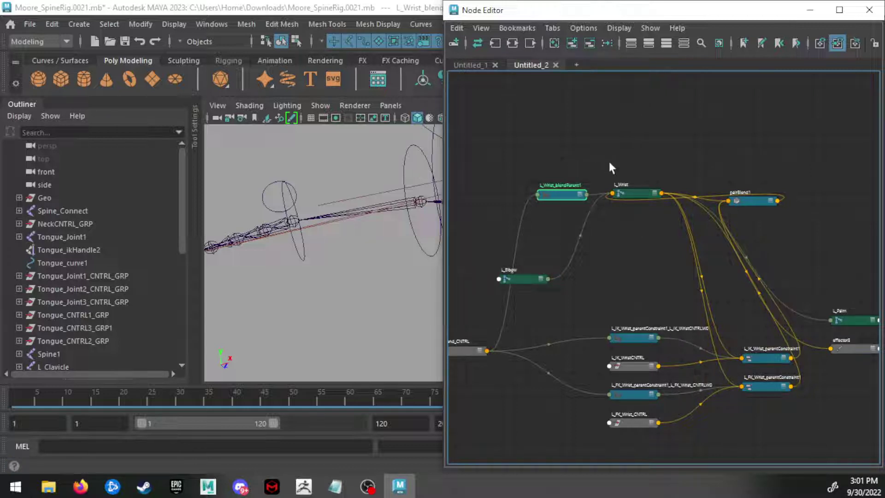
double_click(560, 187)
click(571, 159)
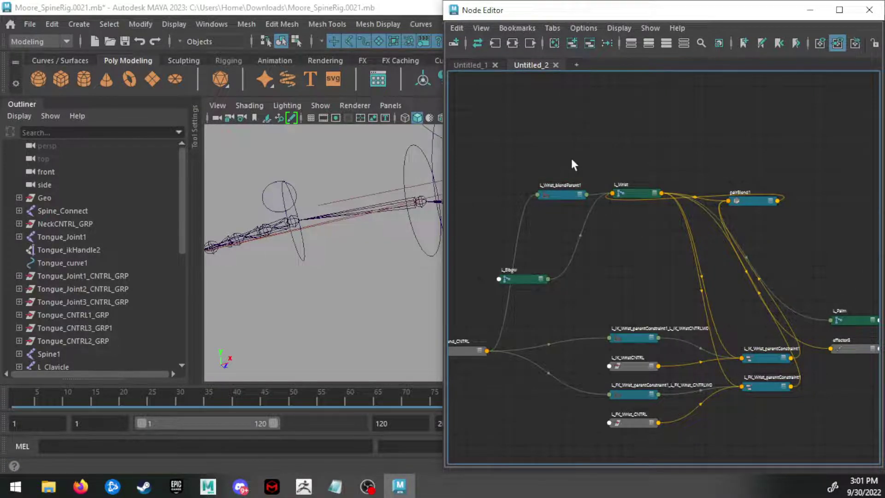
Select the L_Wrist_blendParent1, L_Wrist and pairBlend1 nodes together and expand them to their full attribute lists
scroll(572, 164, up, 2)
click(573, 217)
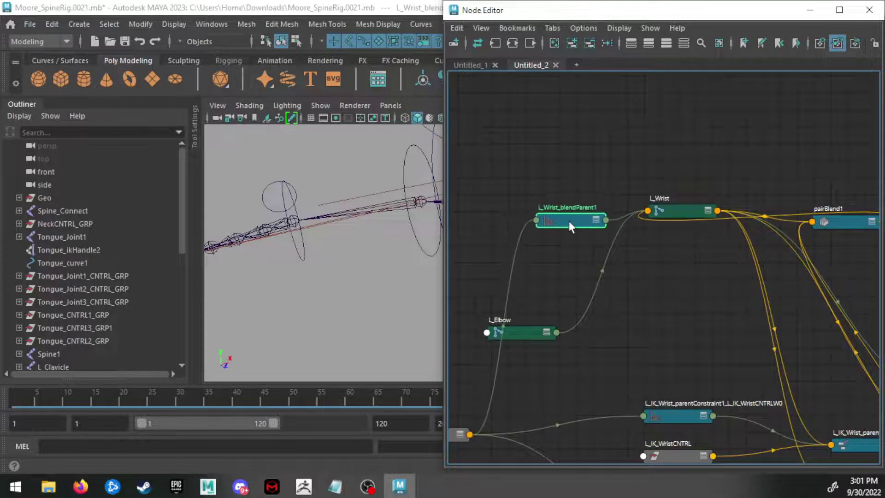
drag(569, 221, 568, 219)
click(678, 211)
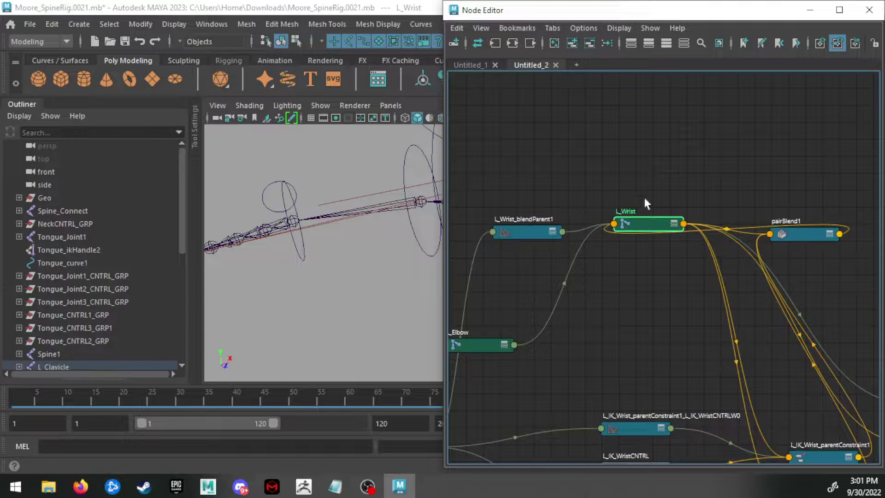
alt+middle_drag(654, 260, 687, 205)
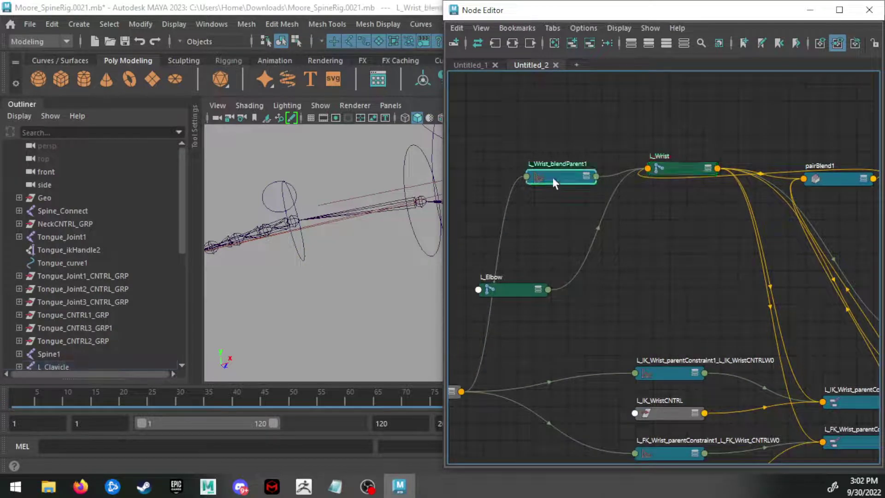
drag(553, 177, 555, 159)
shift+click(668, 170)
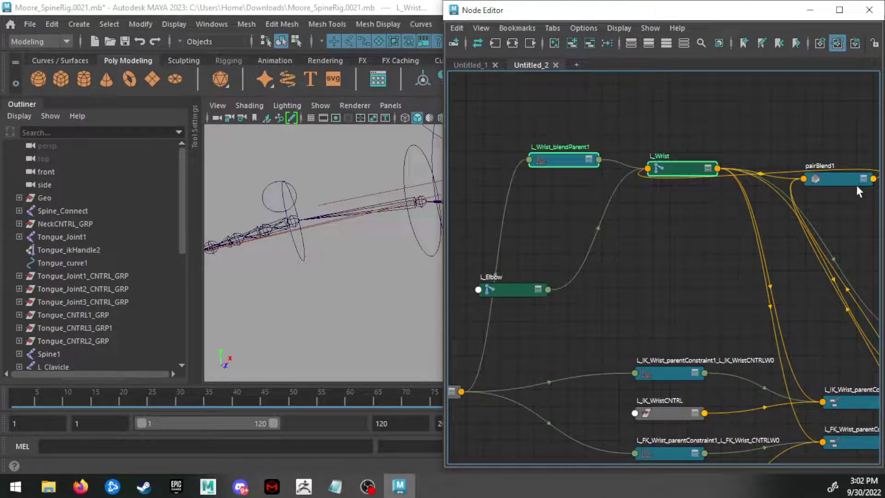
shift+click(858, 187)
key(3)
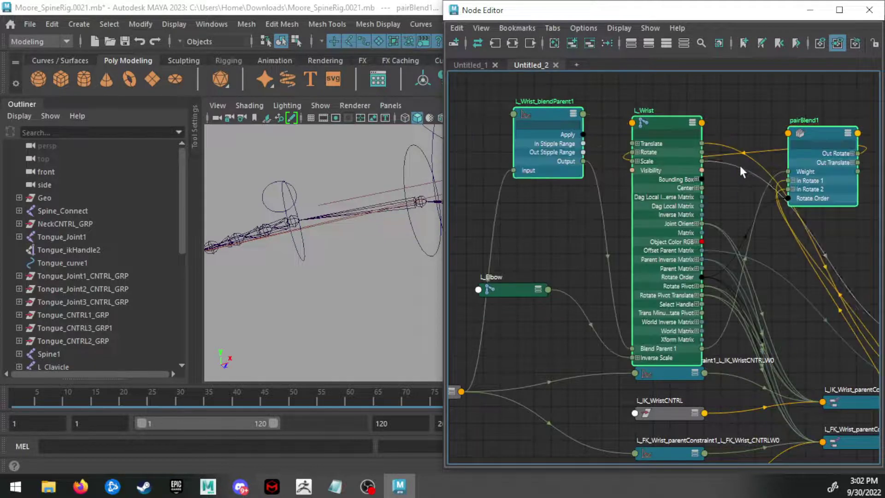
Spread the expanded L_Wrist and L_Wrist_blendParent1 nodes apart so their connection lines can be traced
drag(665, 121, 666, 60)
scroll(683, 129, down, 1)
alt+middle_drag(690, 175, 709, 276)
scroll(742, 267, down, 1)
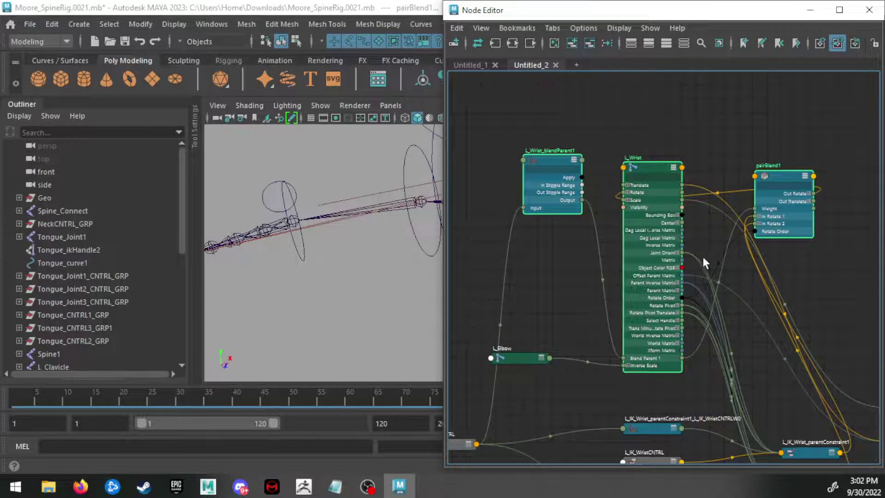
click(699, 109)
drag(651, 173, 660, 139)
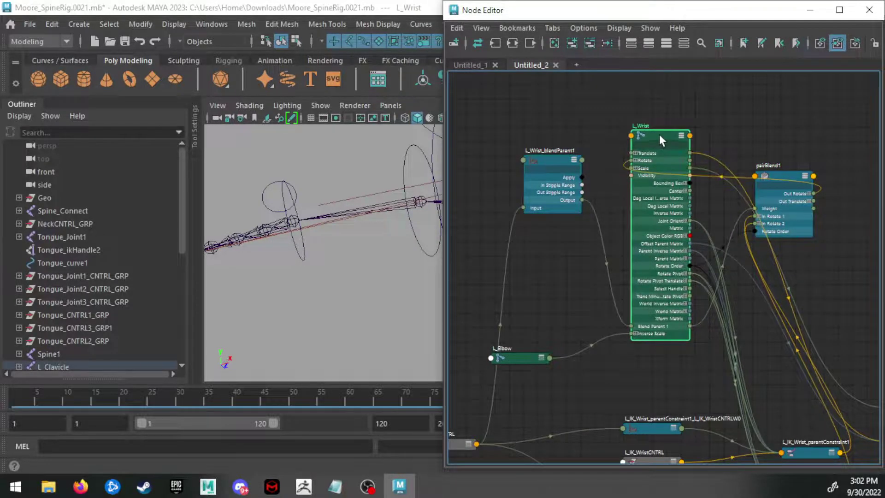
drag(552, 157, 515, 188)
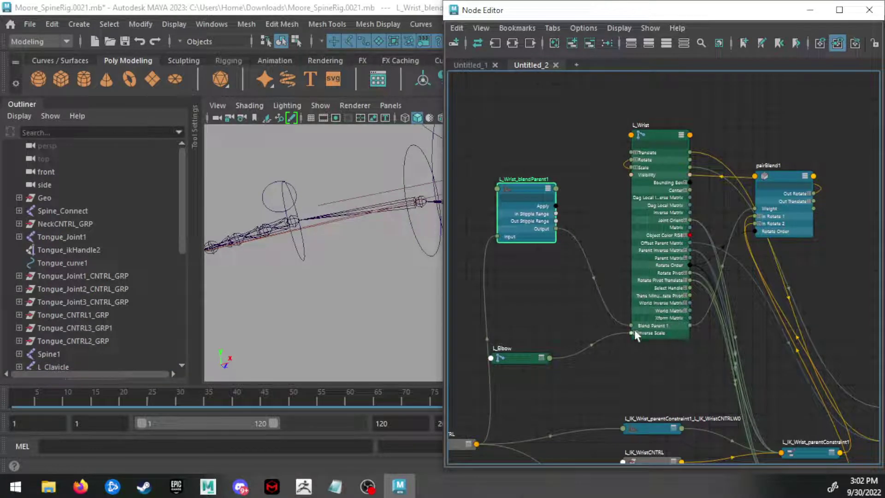
Examine the connections from the L_Wrist_blendParent1 output through L_Wrist's Blend Parent 1 attribute to the pairBlend1 inputs
scroll(649, 325, up, 5)
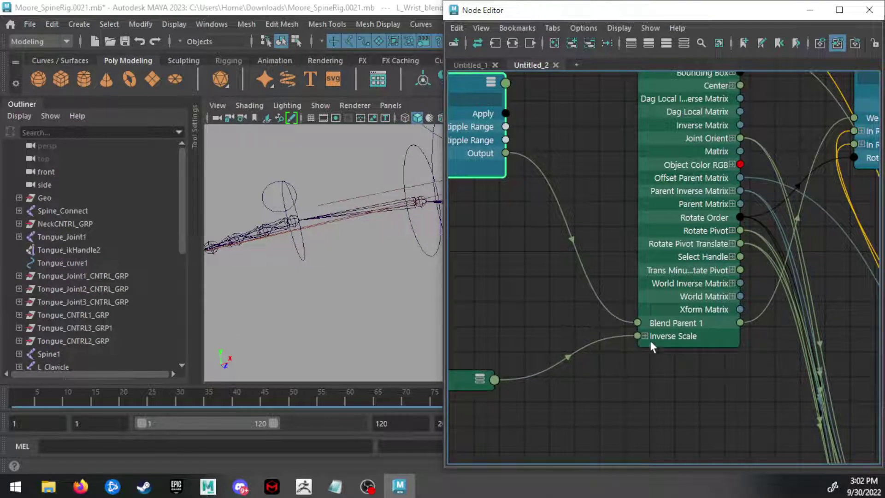
alt+middle_drag(556, 211, 602, 240)
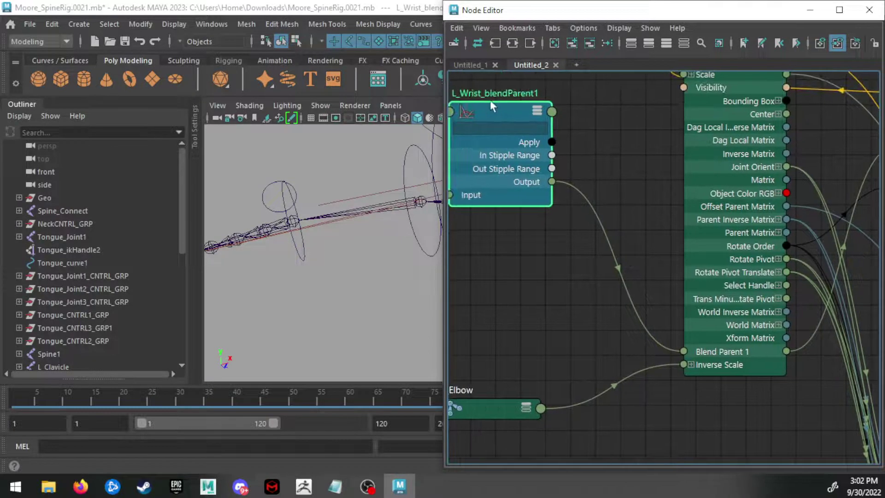
drag(491, 99, 529, 158)
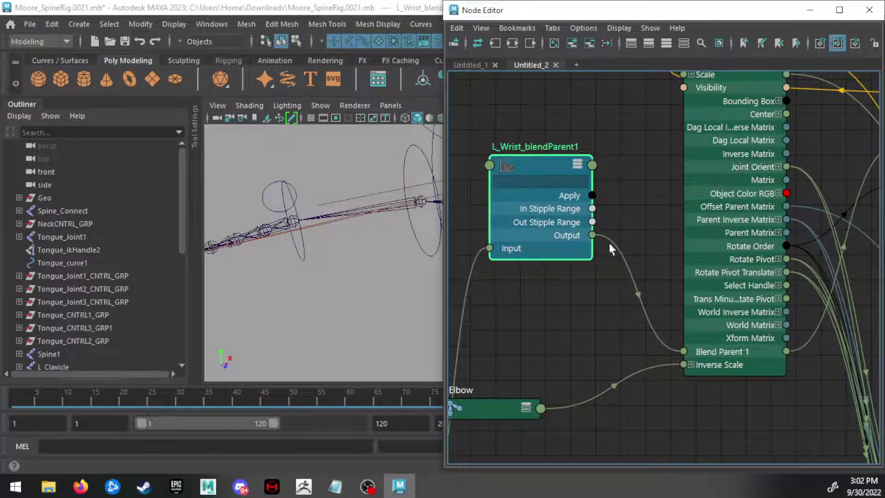
alt+middle_drag(708, 350, 670, 357)
alt+middle_drag(763, 319, 666, 340)
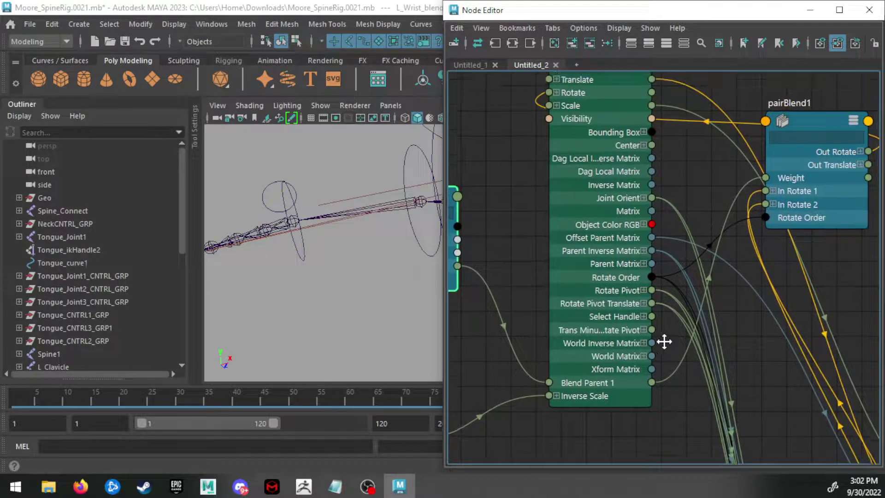
alt+middle_drag(629, 170, 577, 173)
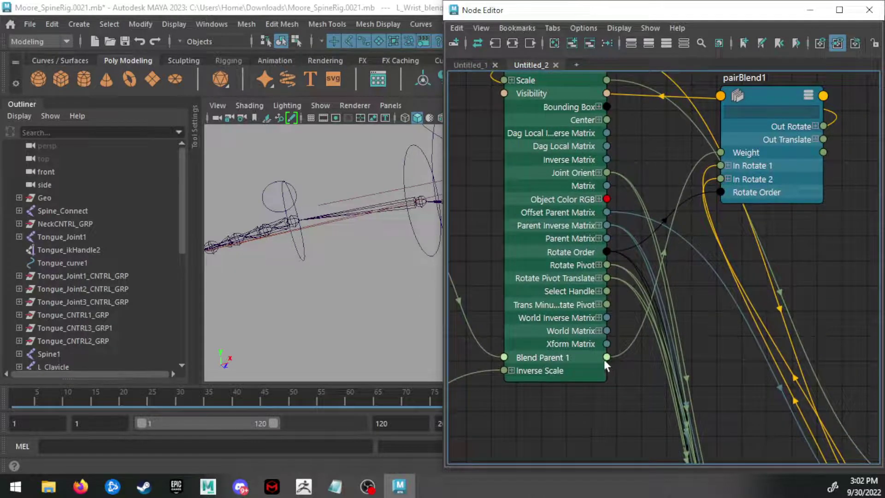
alt+middle_drag(676, 277, 623, 353)
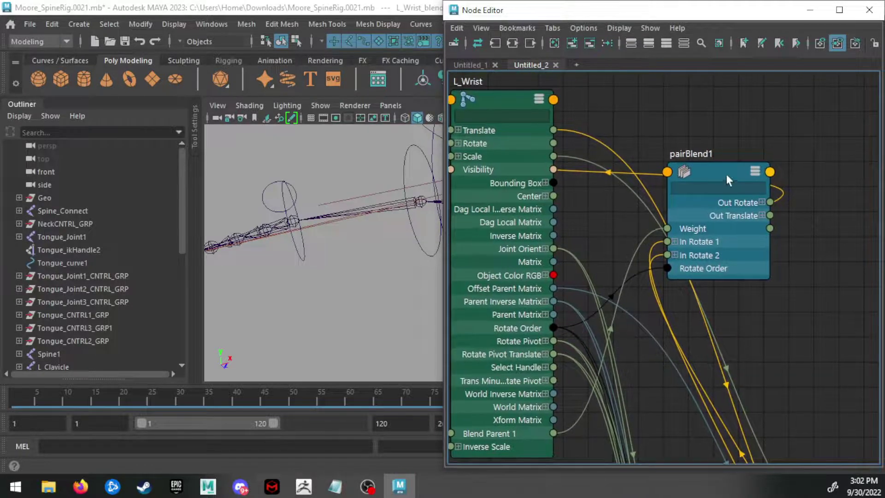
drag(682, 177, 703, 224)
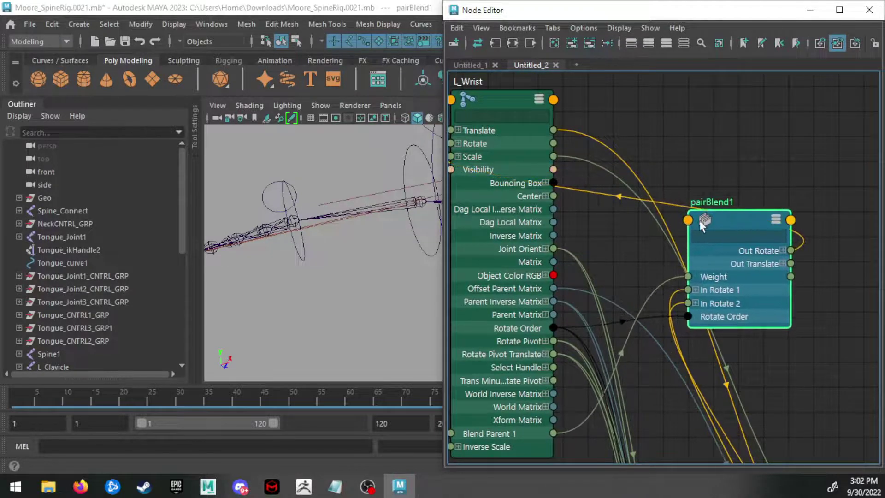
alt+middle_drag(700, 221, 814, 171)
alt+right_drag(813, 168, 668, 169)
alt+middle_drag(714, 128, 705, 184)
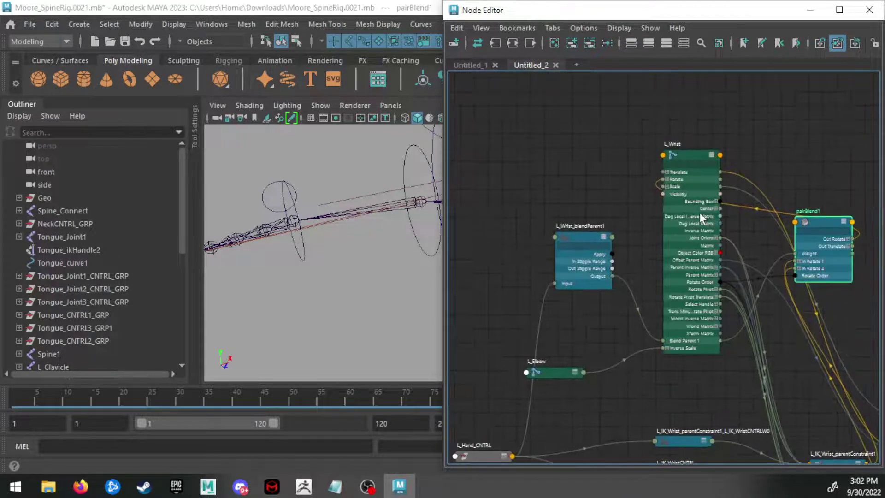
alt+middle_drag(652, 165, 630, 188)
In the Untitled_1 graph, line up the R_Wrist_blendParent1, R_Wrist and pairBlend2 nodes in a row above the other nodes
click(480, 64)
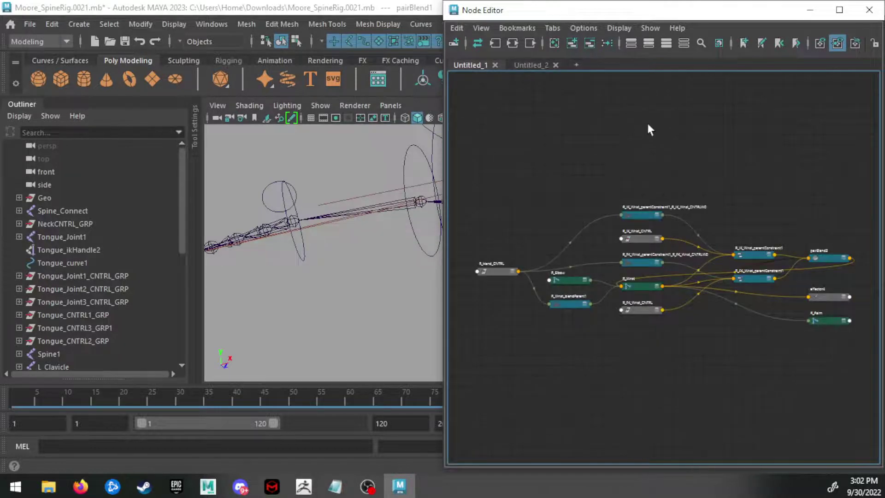
alt+right_drag(364, 163, 170, 200)
alt+middle_drag(379, 173, 429, 188)
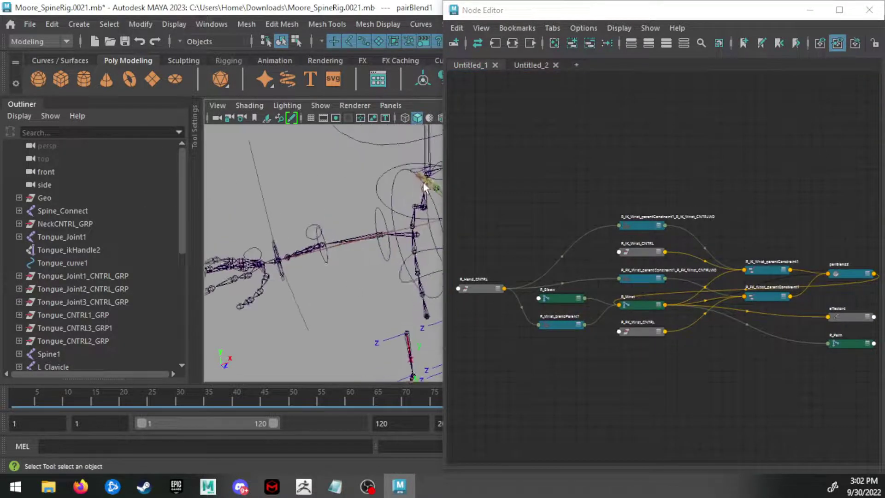
alt+drag(428, 188, 278, 184)
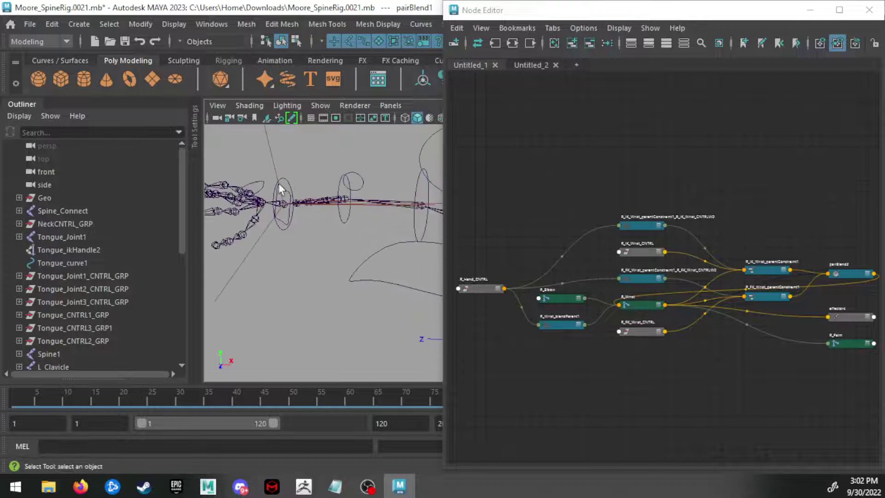
scroll(531, 336, up, 3)
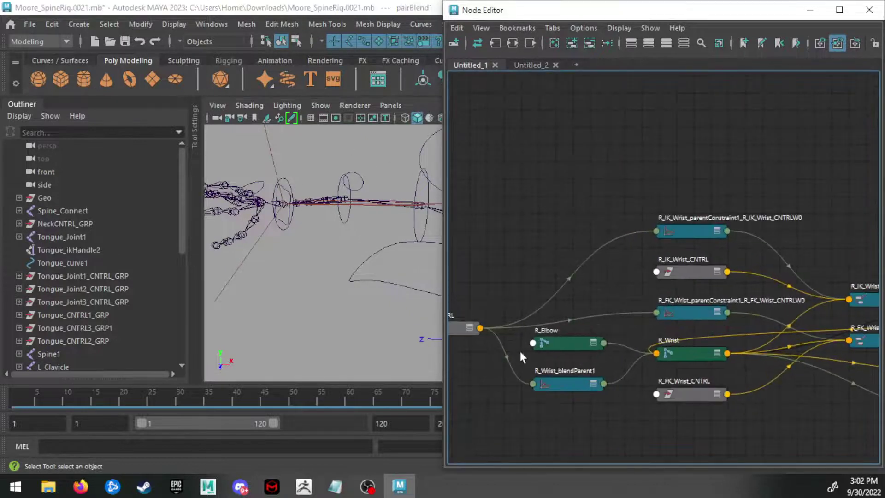
drag(695, 350, 688, 108)
alt+right_drag(705, 200, 627, 215)
alt+middle_drag(628, 214, 625, 176)
alt+right_drag(625, 176, 650, 215)
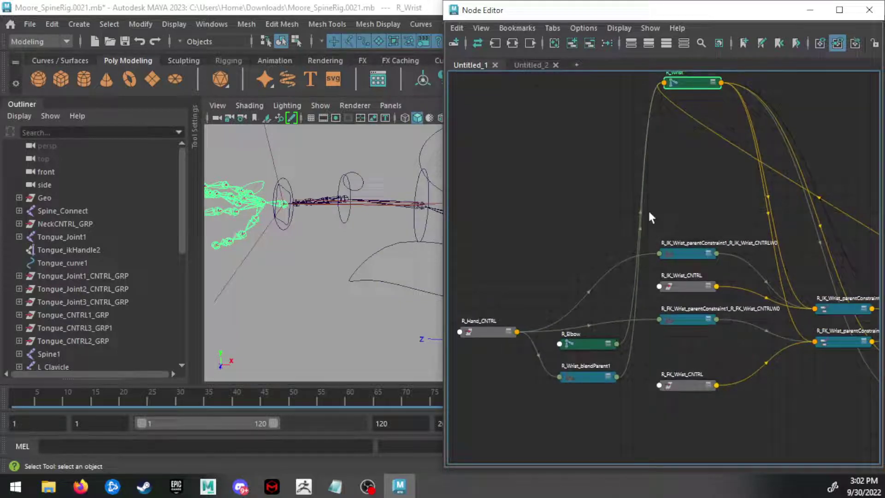
drag(585, 372, 588, 77)
alt+middle_drag(666, 155, 578, 198)
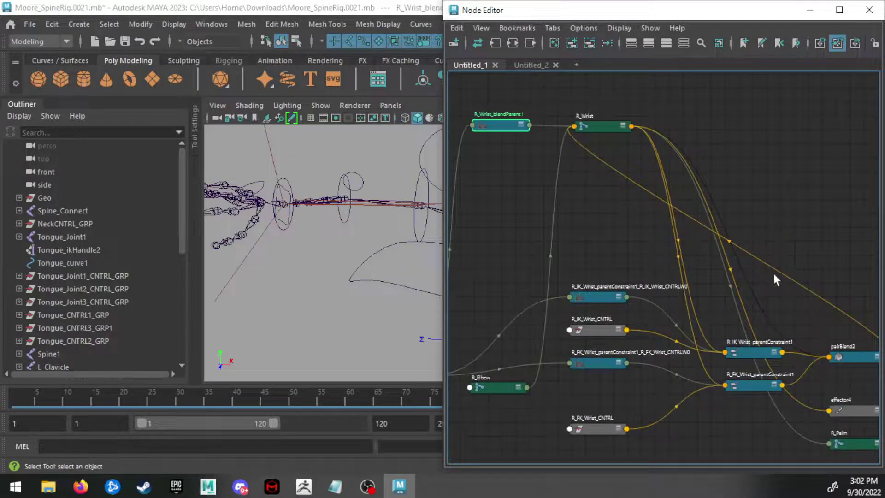
drag(859, 361, 724, 112)
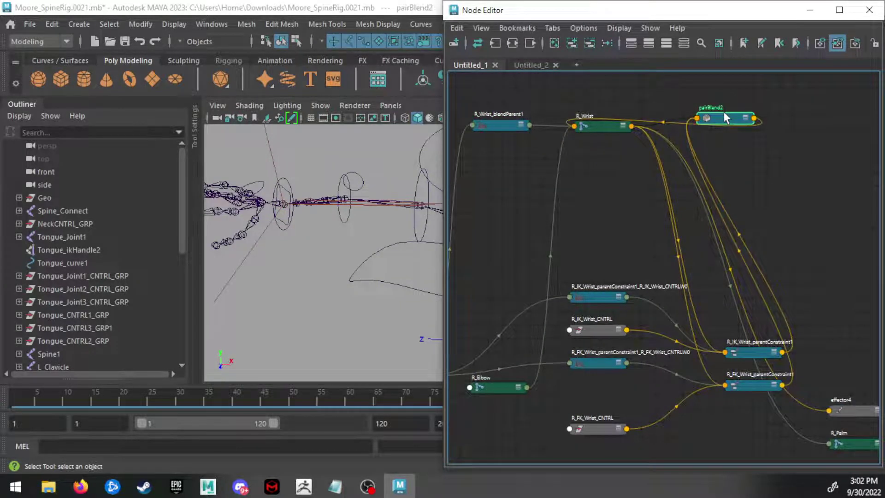
Select the pairBlend2, R_Wrist and R_Wrist_blendParent1 nodes together and expand them to their full attribute lists
shift+click(594, 127)
shift+click(493, 126)
key(3)
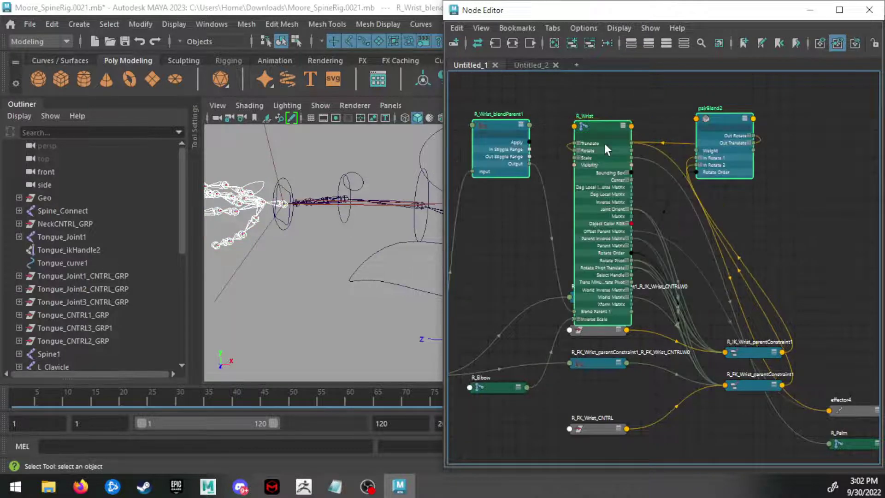
Move the three expanded right-wrist nodes clear of the nodes below and lower R_Wrist_blendParent1 slightly beside R_Wrist
drag(721, 119, 724, 67)
alt+middle_drag(720, 134, 720, 222)
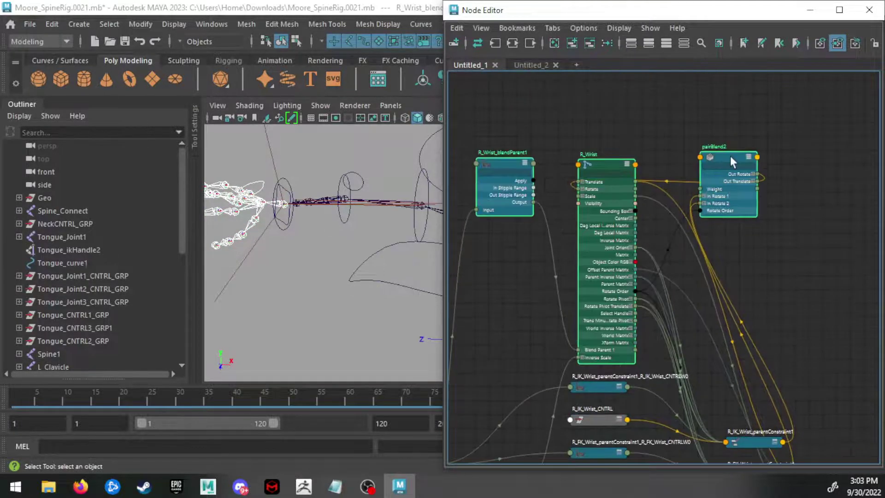
drag(730, 156, 733, 116)
scroll(650, 156, up, 3)
alt+middle_drag(518, 179, 593, 212)
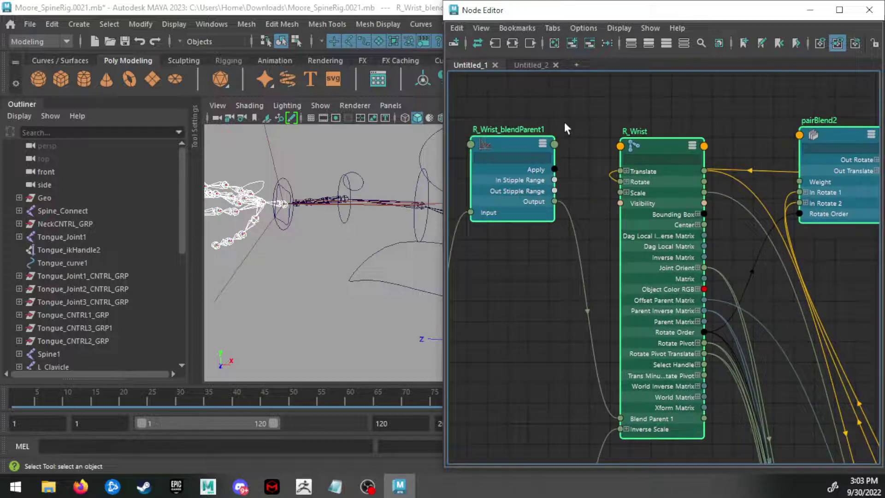
click(519, 143)
drag(519, 143, 525, 173)
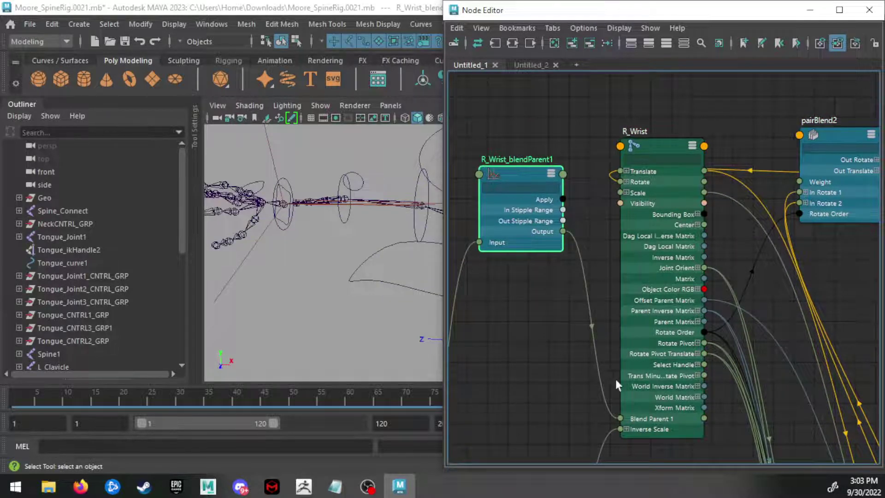
alt+middle_drag(754, 381, 645, 292)
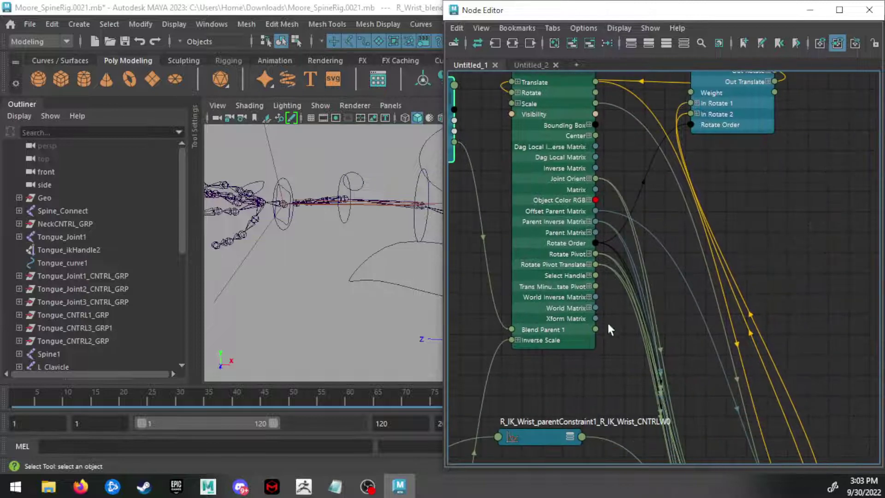
scroll(595, 333, up, 5)
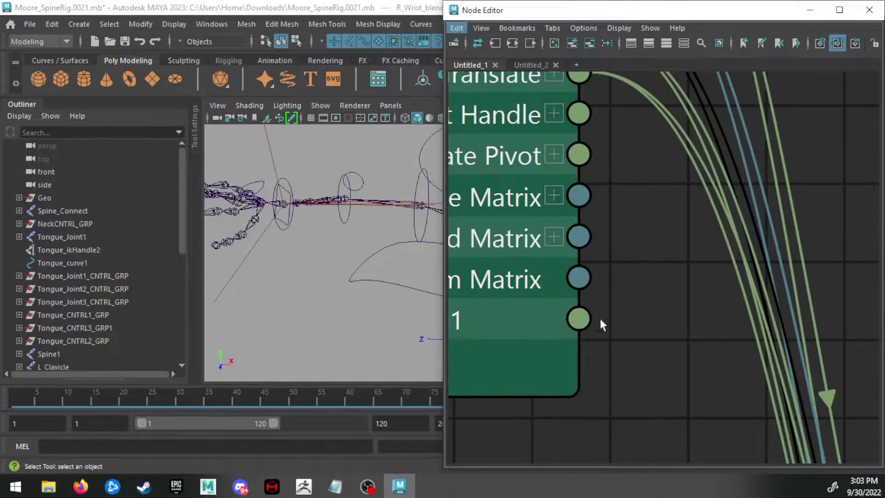
drag(600, 320, 580, 318)
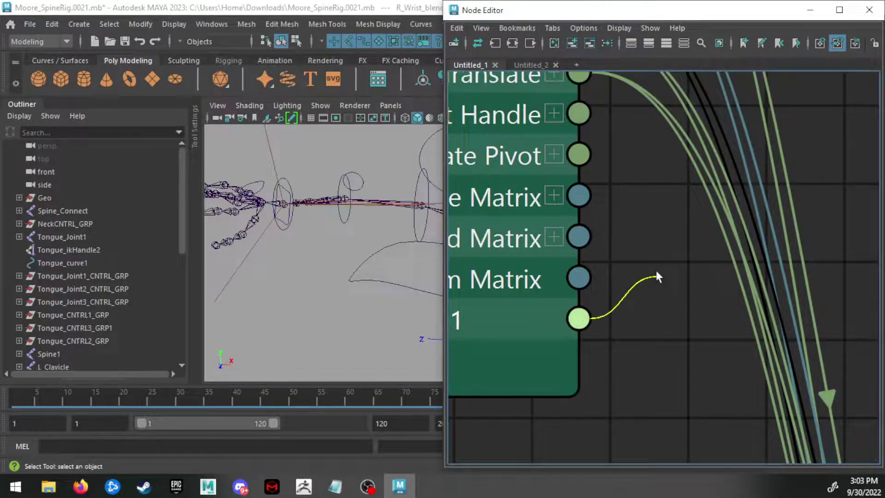
drag(657, 276, 665, 295)
scroll(665, 294, down, 5)
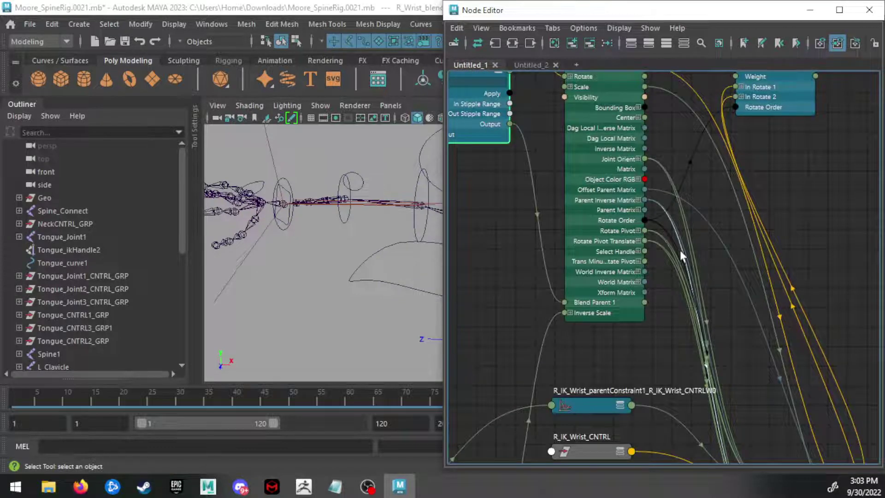
Move pairBlend2 clear of the other nodes and connect R_Wrist's Blend Parent 1 output to pairBlend2's Weight input
middle_drag(680, 249, 657, 322)
drag(742, 99, 780, 180)
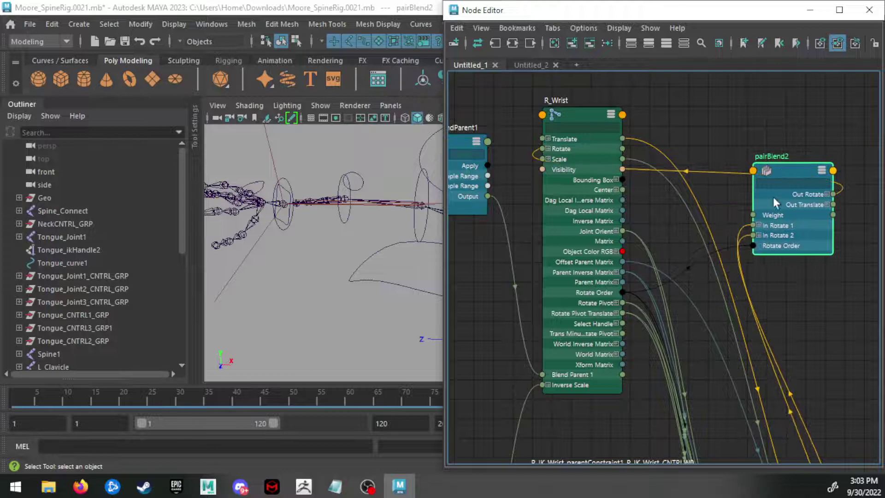
scroll(778, 214, up, 5)
drag(677, 217, 710, 214)
scroll(692, 212, down, 5)
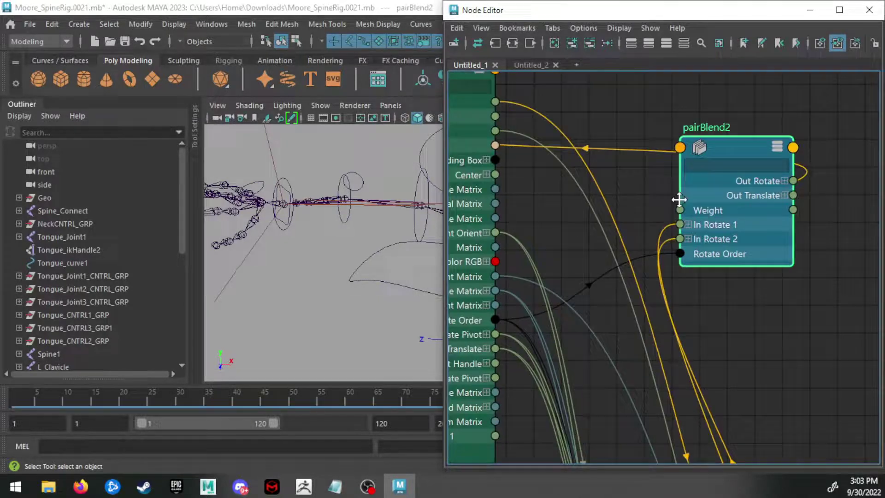
alt+middle_drag(679, 200, 727, 142)
scroll(727, 141, down, 3)
scroll(544, 176, up, 1)
alt+middle_drag(569, 206, 573, 241)
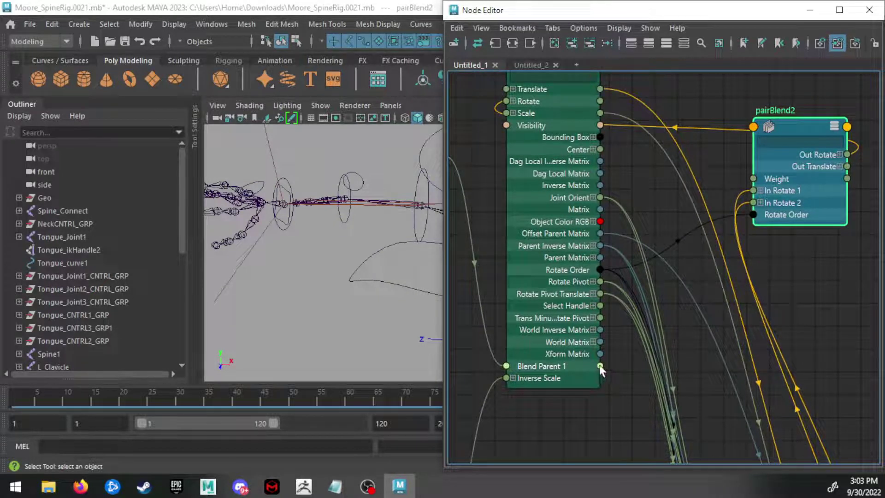
drag(600, 366, 754, 178)
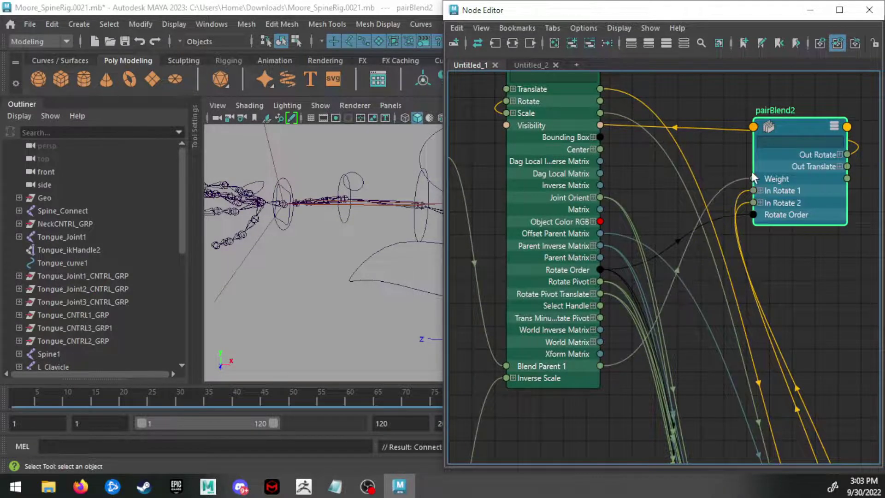
drag(794, 121, 812, 133)
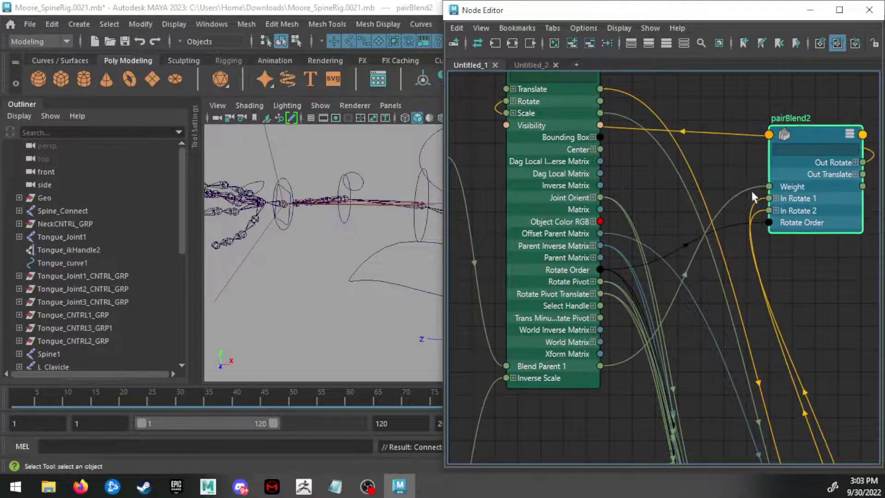
Test-rotate the R_FK_Wrist_CNTRL control in the viewport and undo the rotation
scroll(282, 154, up, 3)
alt+middle_drag(282, 154, 302, 184)
click(278, 173)
key(e)
drag(312, 195, 283, 177)
key(ctrl+z)
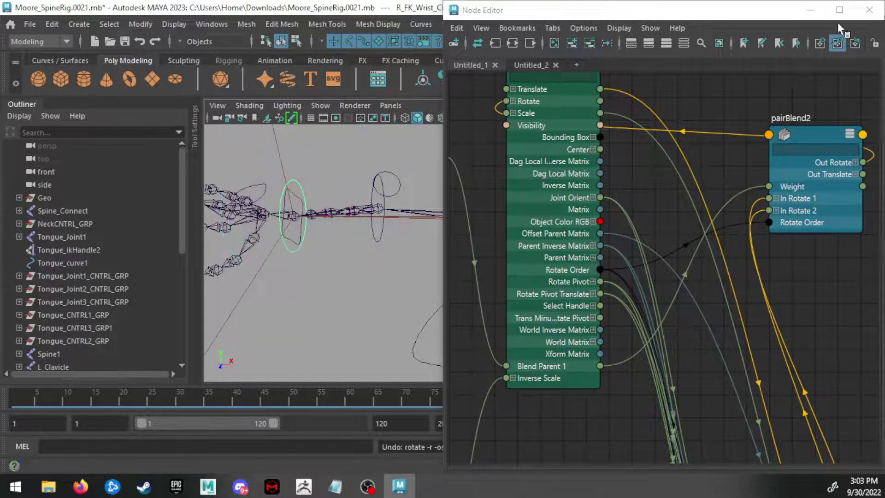
With the Node Editor minimized, check R_Hand_CNTRL's FK IK Switch, then rotate R_FK_Wrist_CNTRL again as a test and undo it
click(810, 10)
alt+right_drag(458, 159, 457, 204)
click(350, 212)
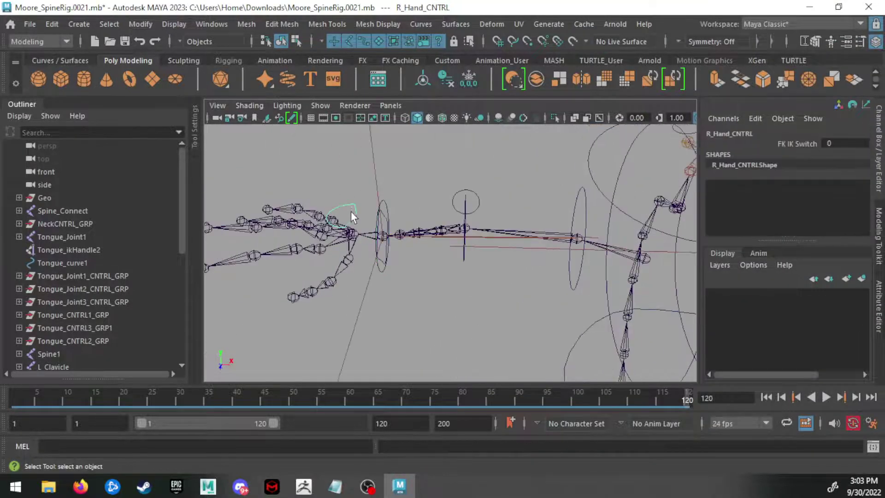
alt+right_drag(258, 193, 378, 185)
alt+middle_drag(378, 186, 408, 193)
click(393, 186)
click(393, 187)
key(e)
drag(399, 212, 359, 200)
key(ctrl+z)
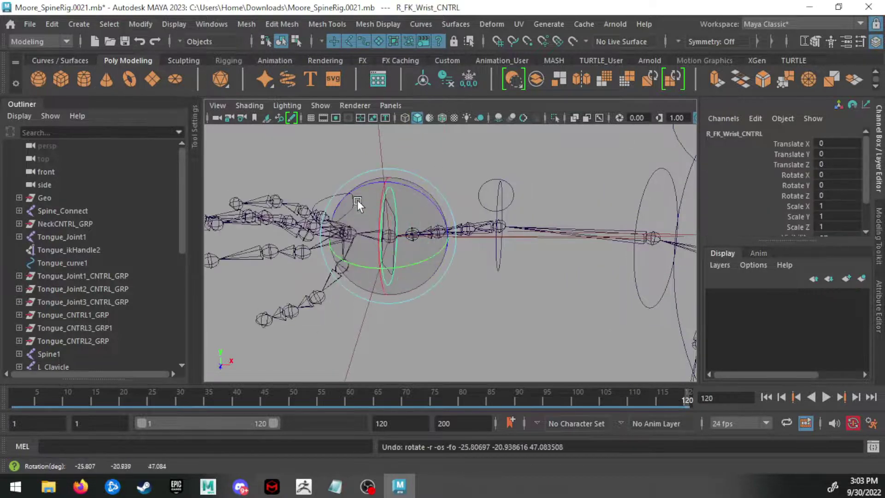
Set the FK IK Switch on R_Hand_CNTRL to 1
key(q)
click(350, 198)
click(813, 143)
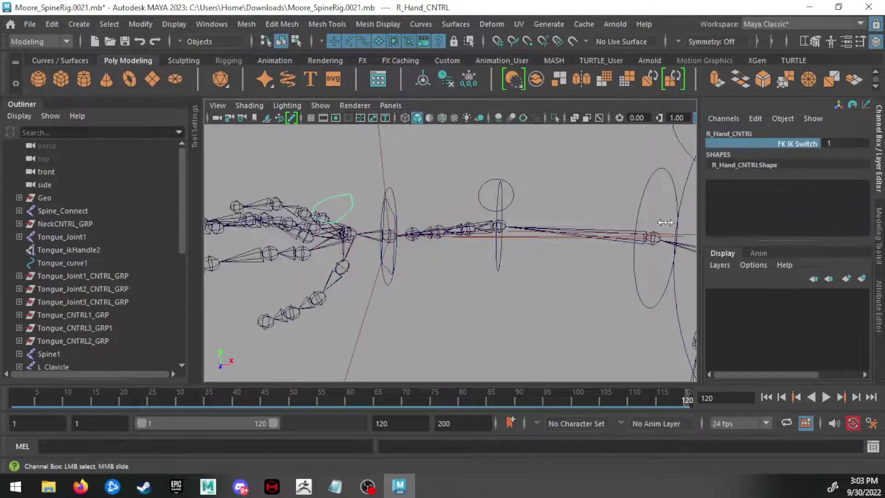
Test-rotate the right wrist controls, including R_IK_Wrist_CNTRL, and undo each rotation
click(394, 205)
click(392, 209)
click(403, 200)
click(395, 197)
key(e)
drag(414, 208, 395, 208)
key(ctrl+z)
key(q)
click(391, 210)
click(391, 212)
key(e)
key(ctrl+z)
key(q)
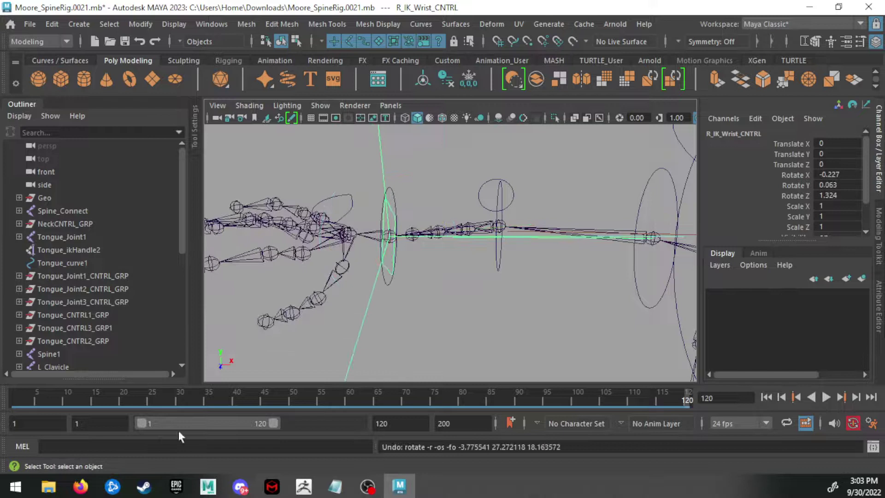
Reopen the Node Editor and place it beside the viewport so the right arm and the R_Wrist nodes are both visible
key(alt+Tab)
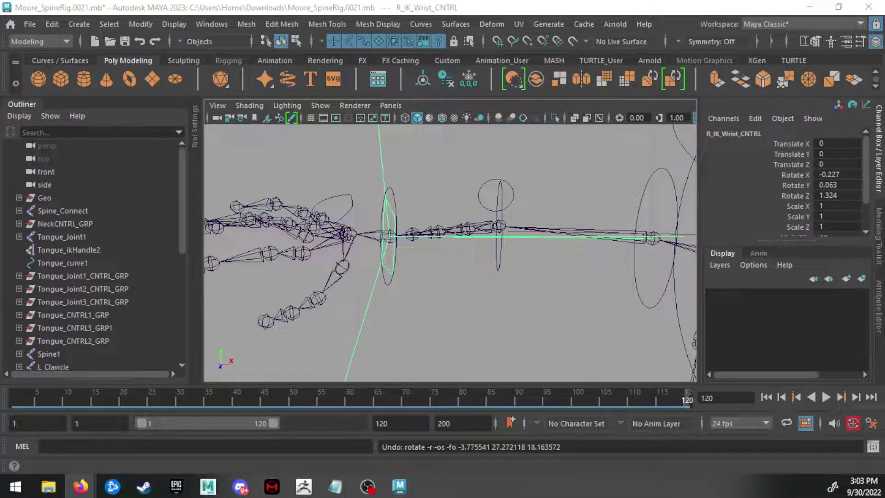
click(212, 24)
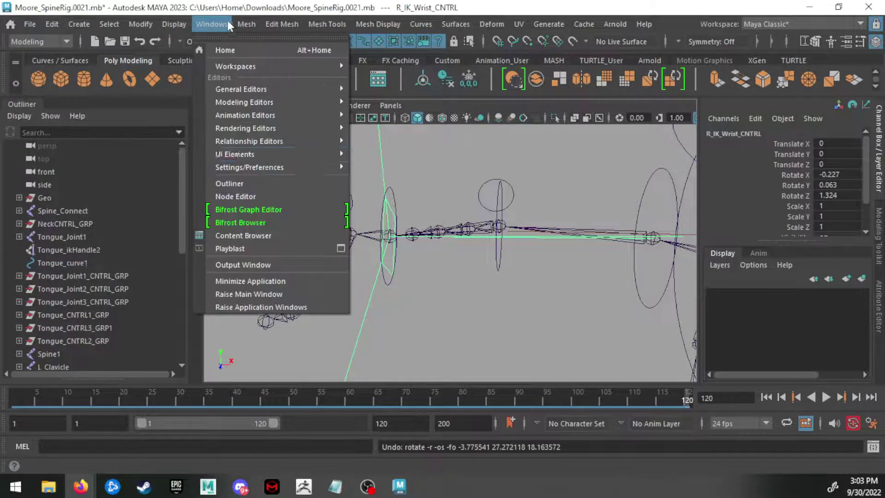
click(271, 197)
drag(803, 77, 312, 62)
middle_drag(396, 255, 548, 324)
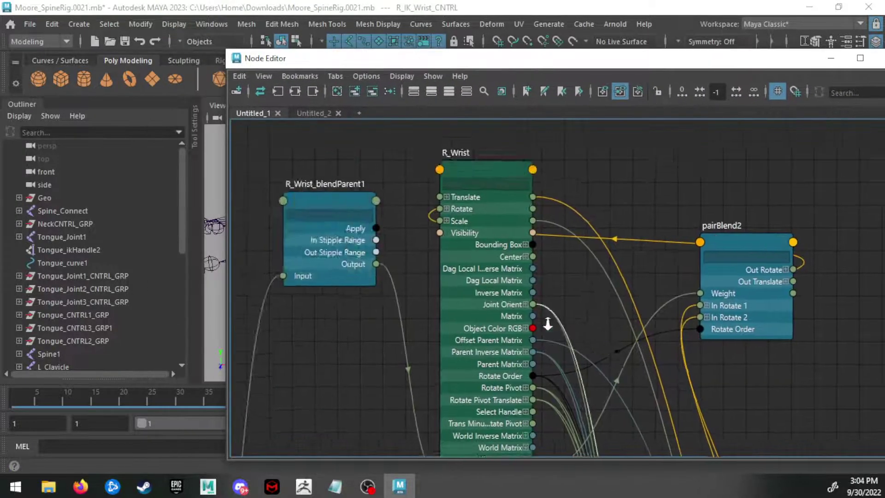
alt+right_drag(548, 324, 459, 311)
alt+middle_drag(456, 310, 457, 259)
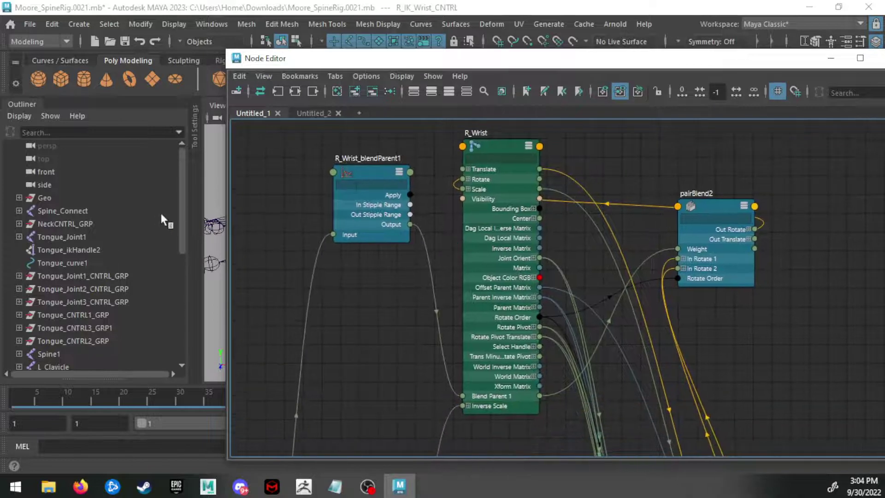
drag(408, 58, 610, 55)
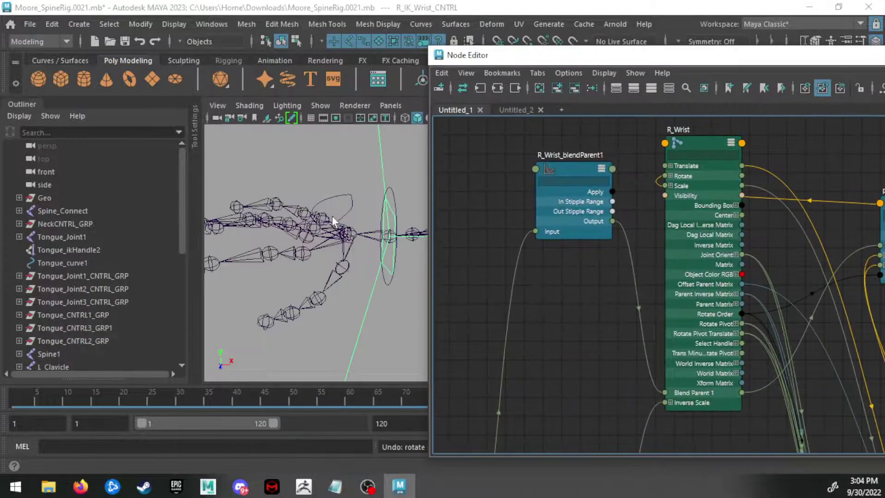
Graph the R_Wrist joint's input and output connections and line up R_Wrist_blendParent1, R_Wrist and pairBlend2 in a row
click(362, 236)
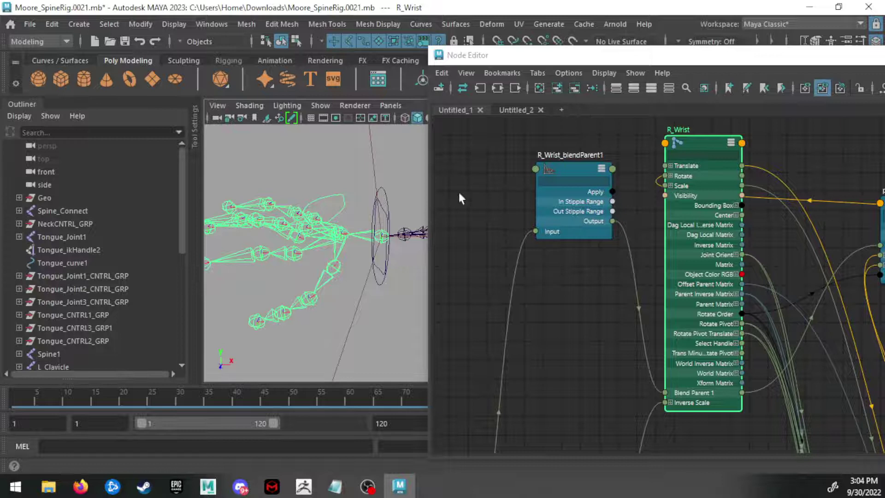
click(504, 88)
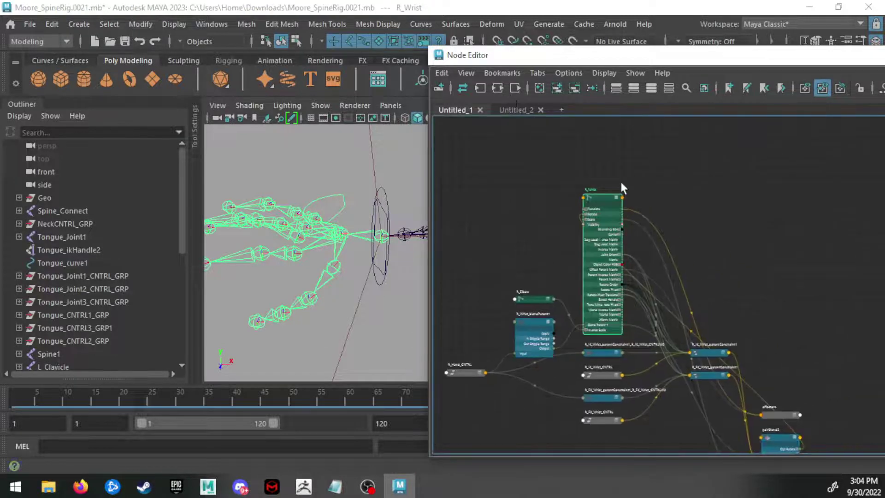
drag(603, 196, 609, 184)
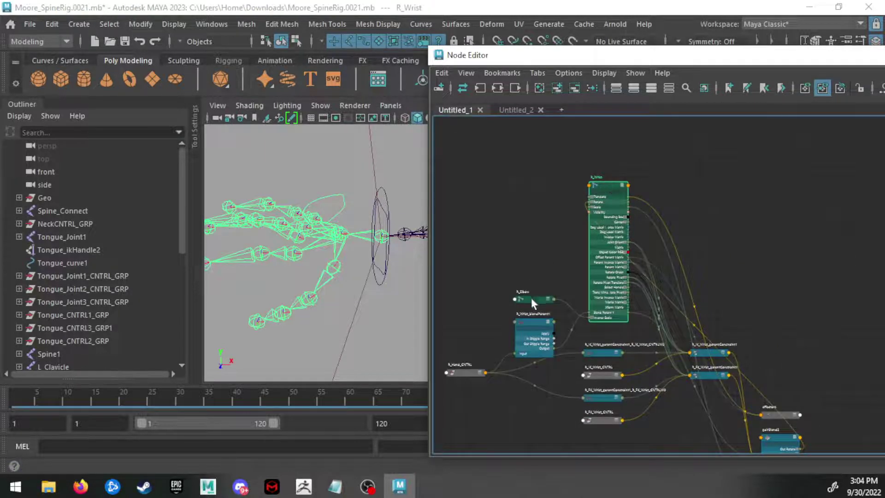
drag(541, 325, 530, 204)
scroll(532, 194, up, 5)
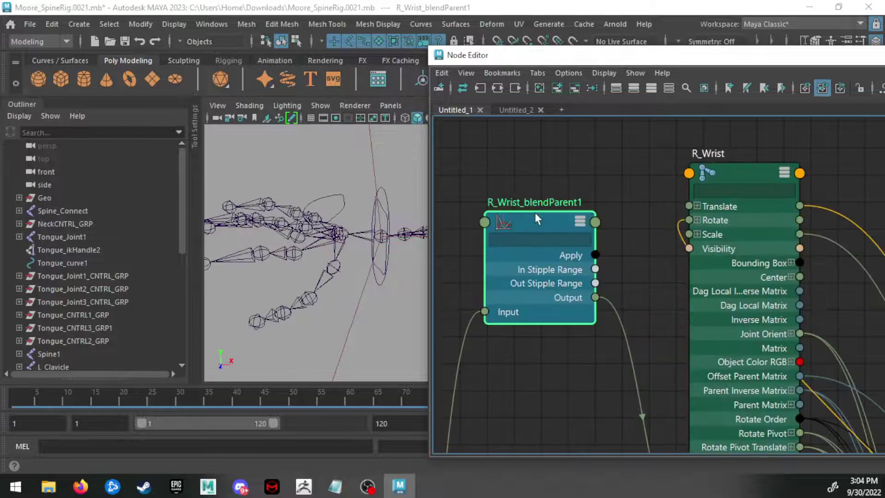
scroll(536, 214, down, 5)
middle_drag(656, 358, 621, 285)
drag(813, 383, 731, 198)
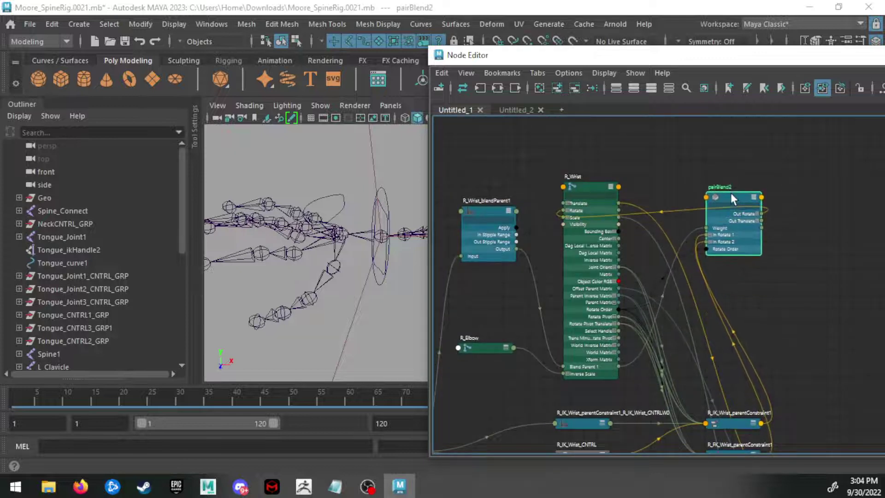
Examine the connection path from R_Wrist_blendParent1's output through R_Wrist's Blend Parent 1 to pairBlend2's Weight, shifting the nodes to trace the lines
scroll(480, 264, up, 3)
drag(507, 223, 517, 233)
alt+middle_drag(586, 313, 588, 249)
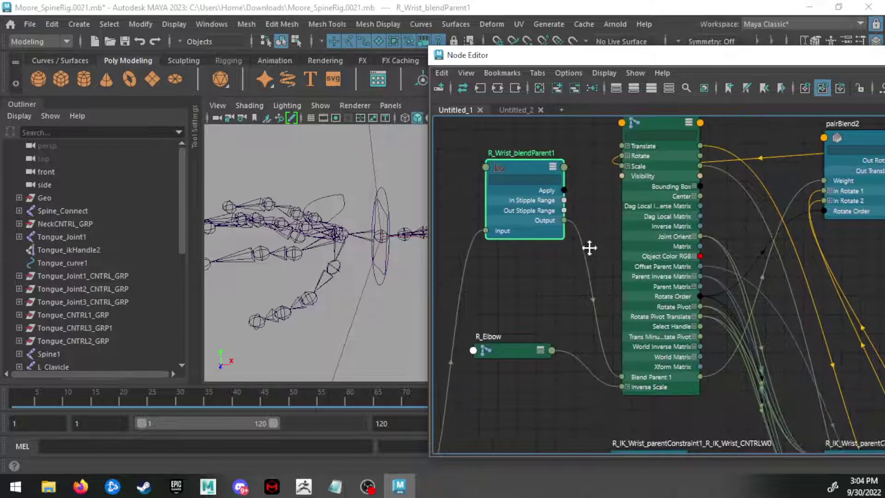
alt+middle_drag(643, 155, 609, 225)
drag(631, 186, 609, 175)
alt+middle_drag(614, 242, 633, 165)
alt+middle_drag(652, 309, 617, 344)
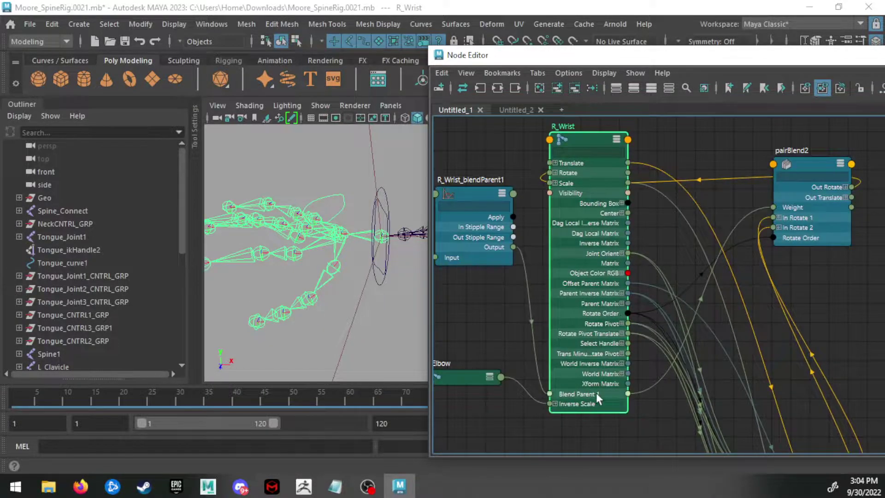
drag(812, 171, 776, 191)
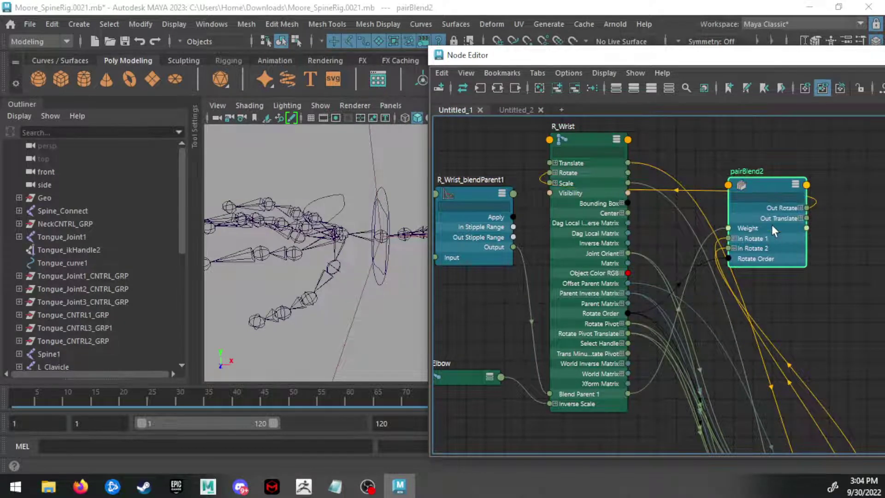
drag(760, 181, 740, 271)
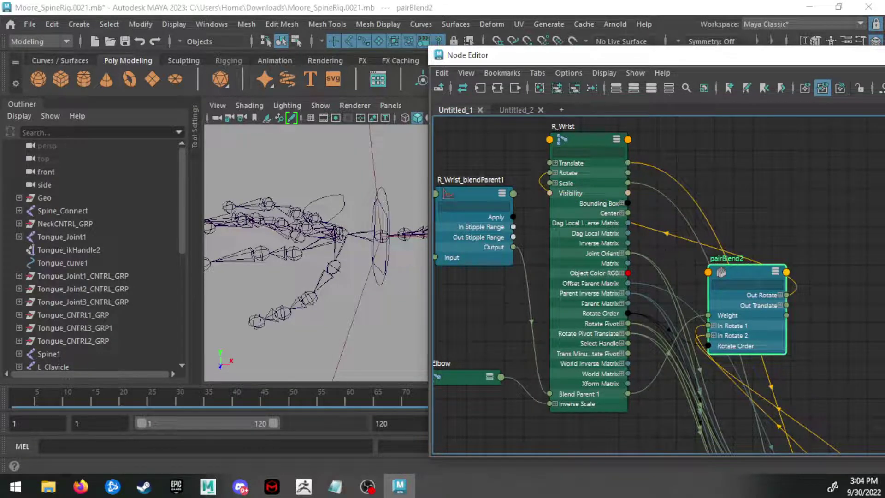
Select the R_Wrist node and minimize the Node Editor to uncover the viewport
click(593, 148)
drag(827, 60, 549, 52)
click(682, 43)
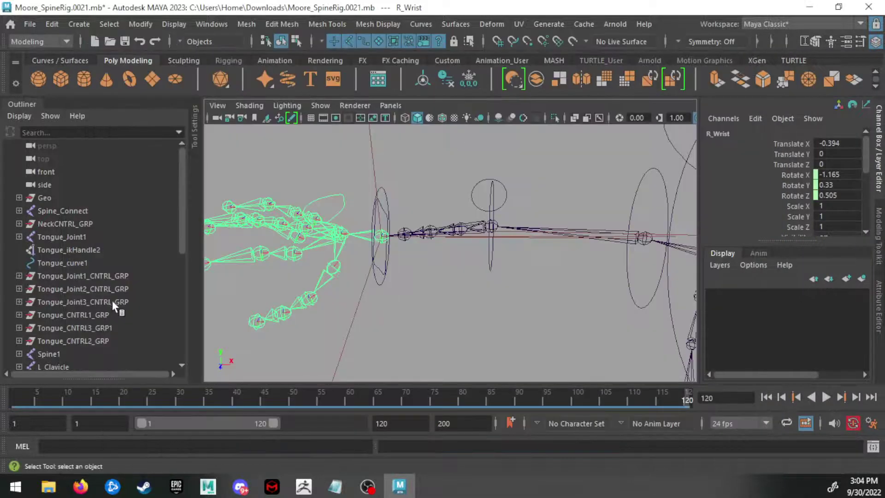
Test-rotate the right wrist control with the current FK IK Switch setting and undo the rotation
click(400, 186)
click(383, 192)
key(e)
drag(394, 224, 389, 190)
key(ctrl+z)
key(q)
Change the FK IK Switch on R_Hand_CNTRL, test-rotate the right wrist control, undo the rotation and clear the selection
click(336, 193)
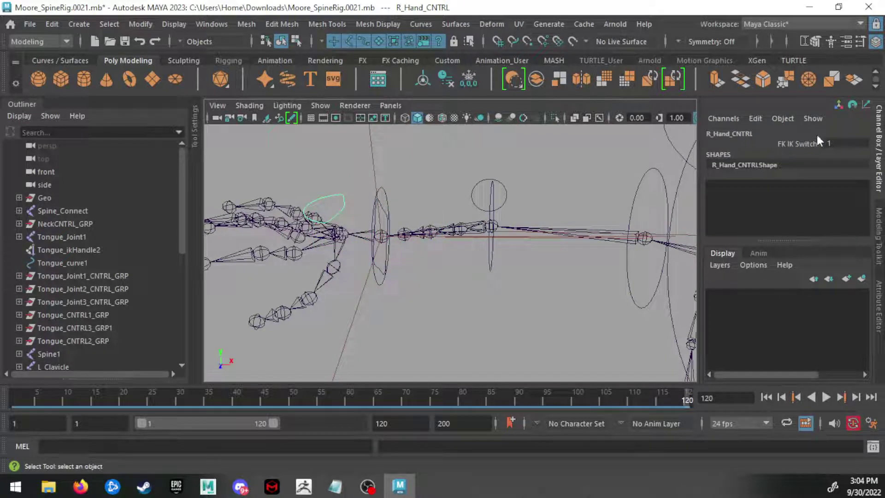
click(798, 143)
click(389, 198)
key(e)
drag(387, 199, 349, 204)
key(ctrl+z)
key(q)
click(323, 156)
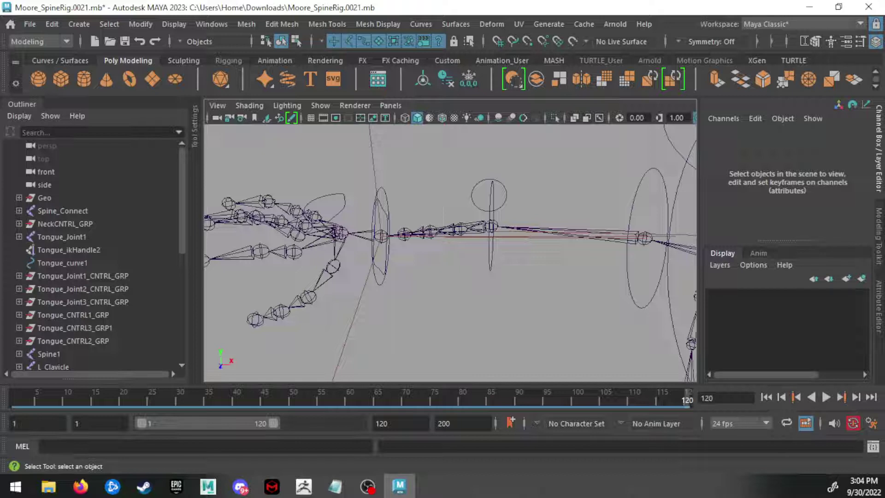
click(367, 486)
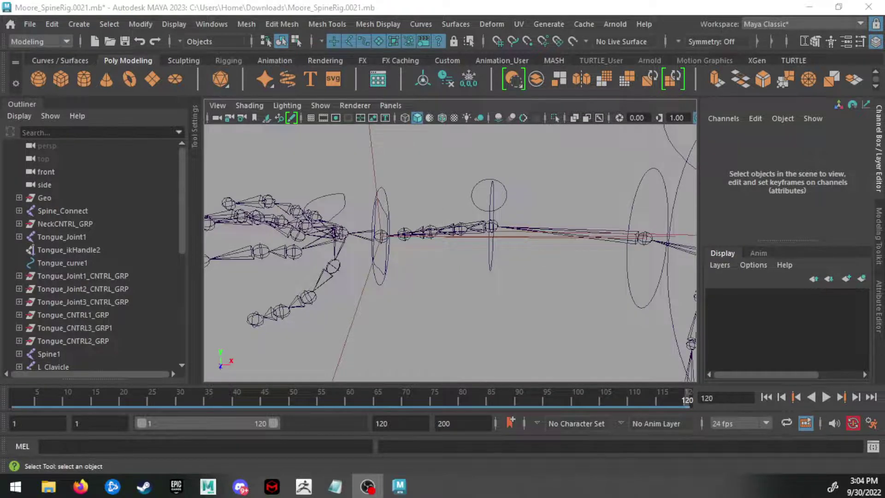